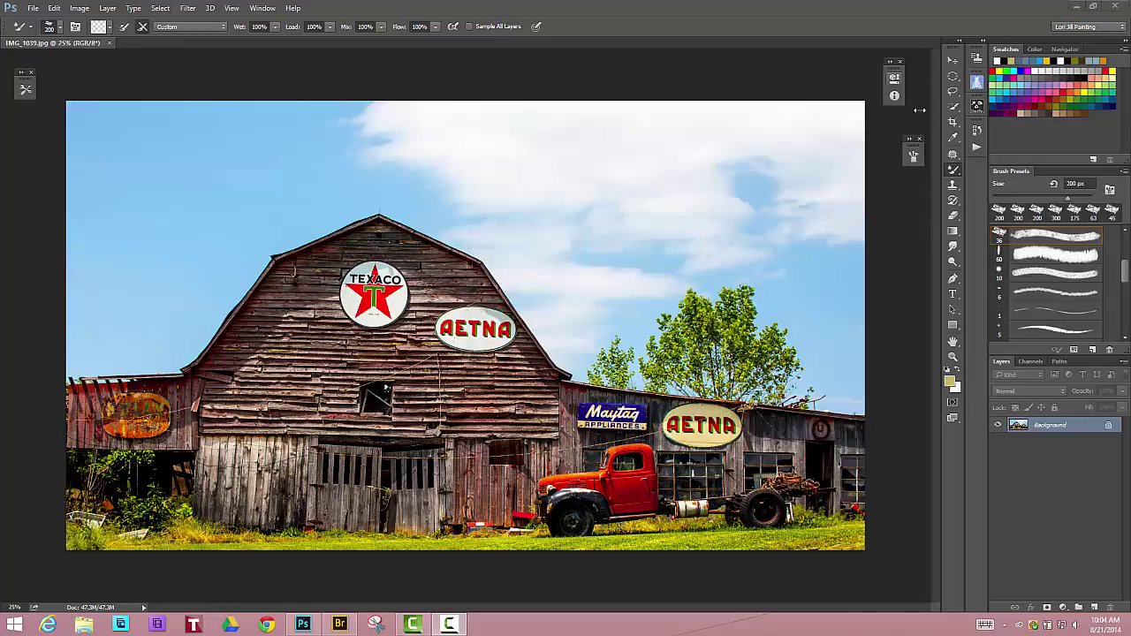
# Run the Default Actions' Mixer Brush Cloning Paint Setup action and continue past its message.
pyautogui.click(977, 149)
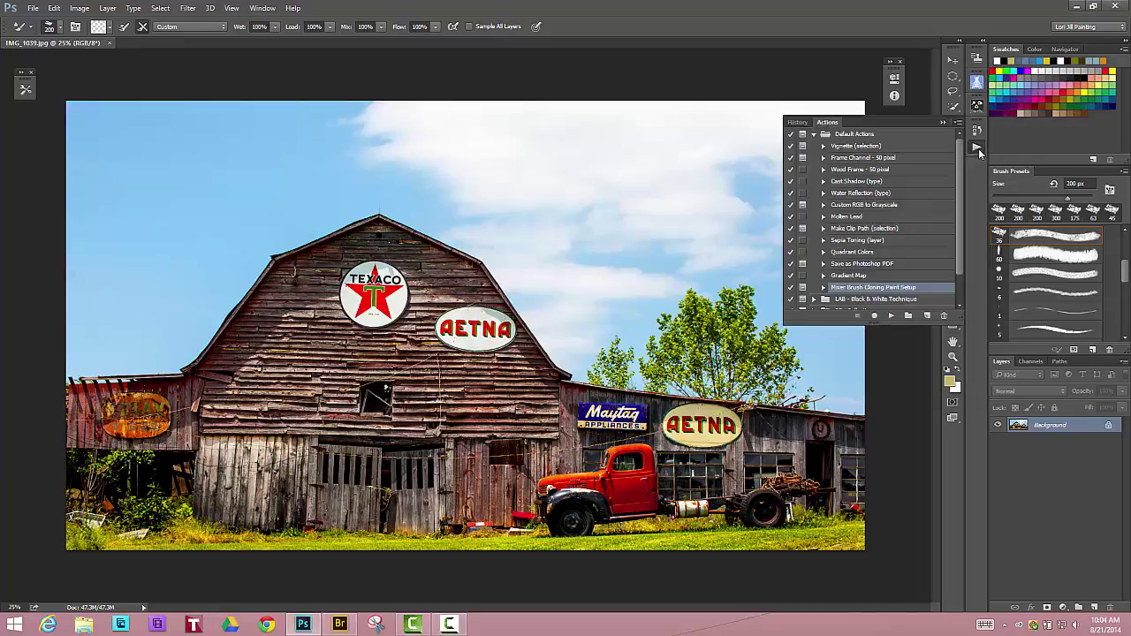
pyautogui.click(814, 135)
pyautogui.click(814, 134)
pyautogui.click(891, 316)
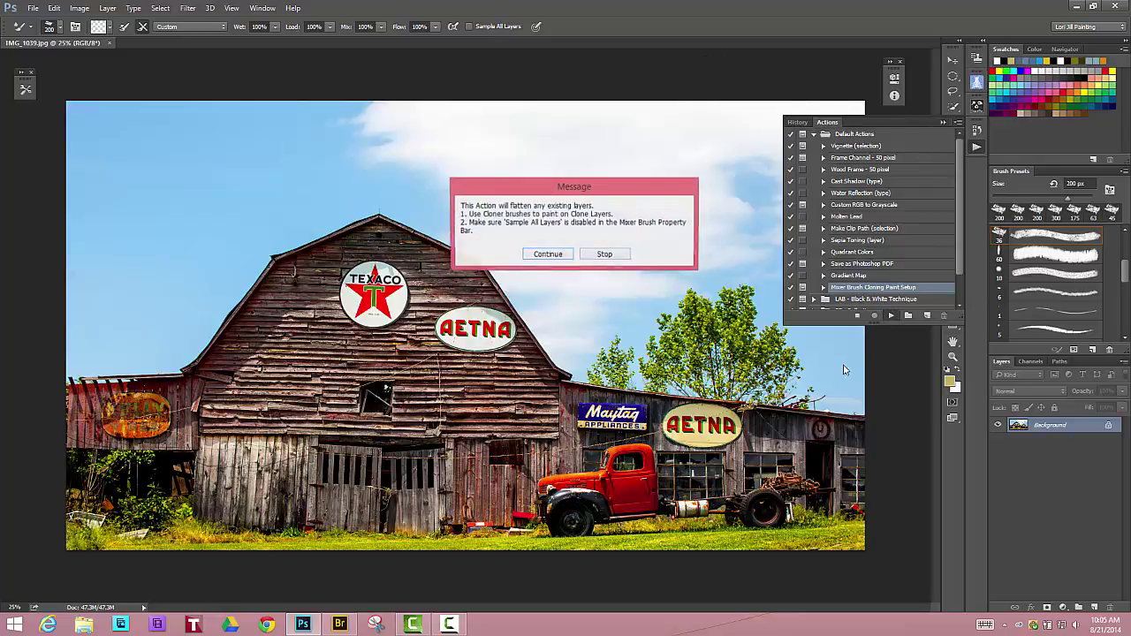
pyautogui.click(545, 255)
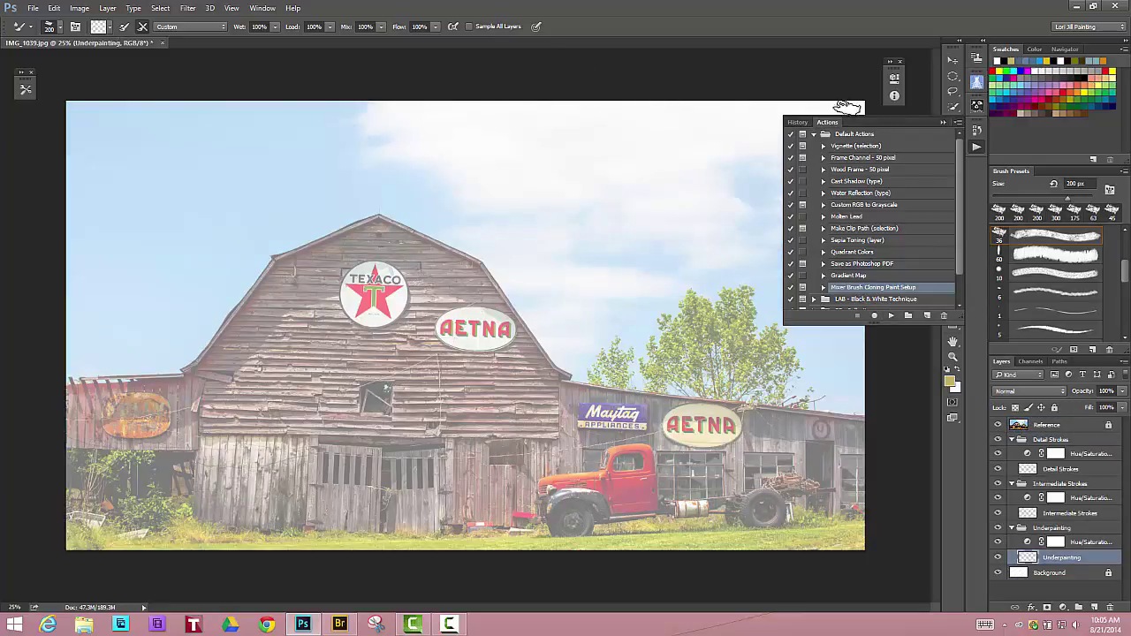
# Collapse the History/Actions panel to icons to reveal the faded underpainting.
pyautogui.click(943, 123)
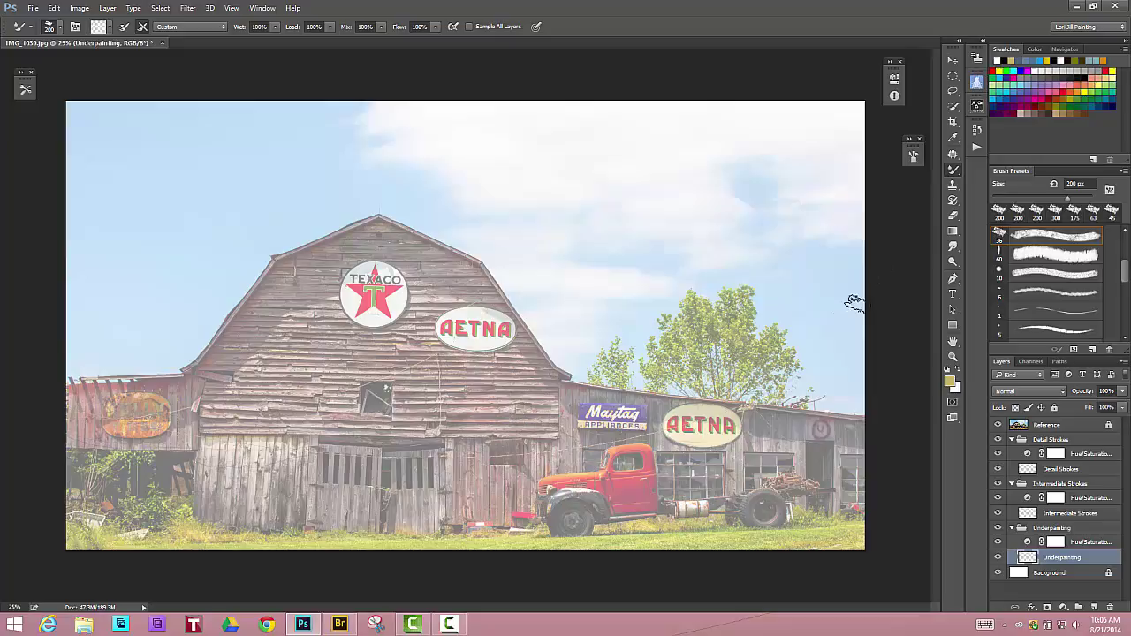
# Collapse the Underpainting, Detail Strokes and Intermediate Strokes groups, then select the Reference layer.
pyautogui.click(1012, 528)
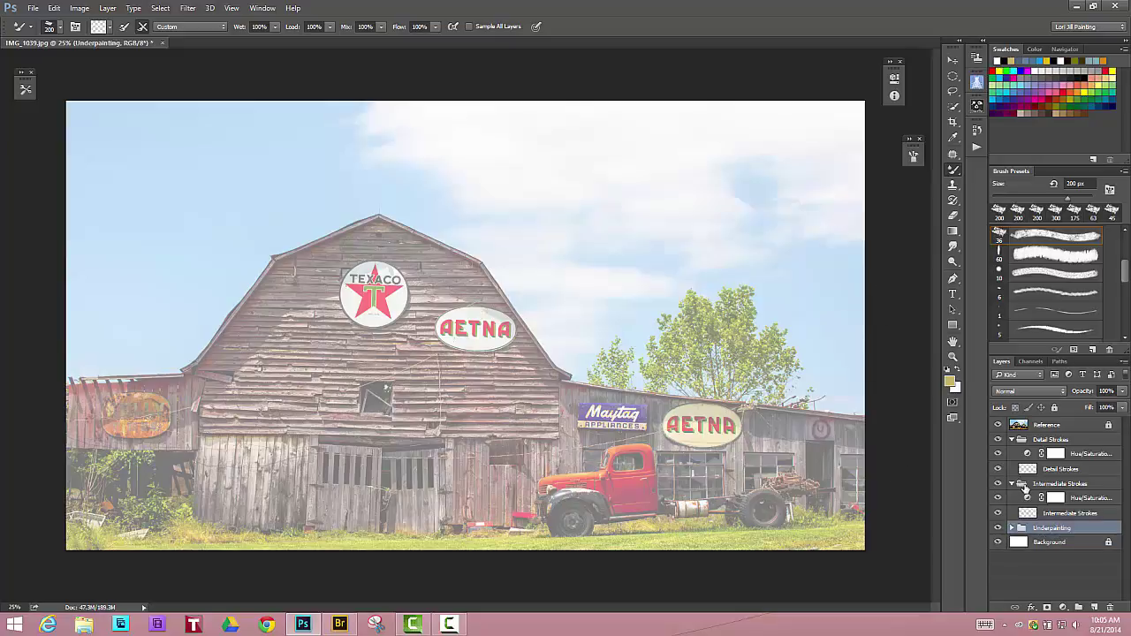
pyautogui.click(1018, 485)
pyautogui.click(1012, 440)
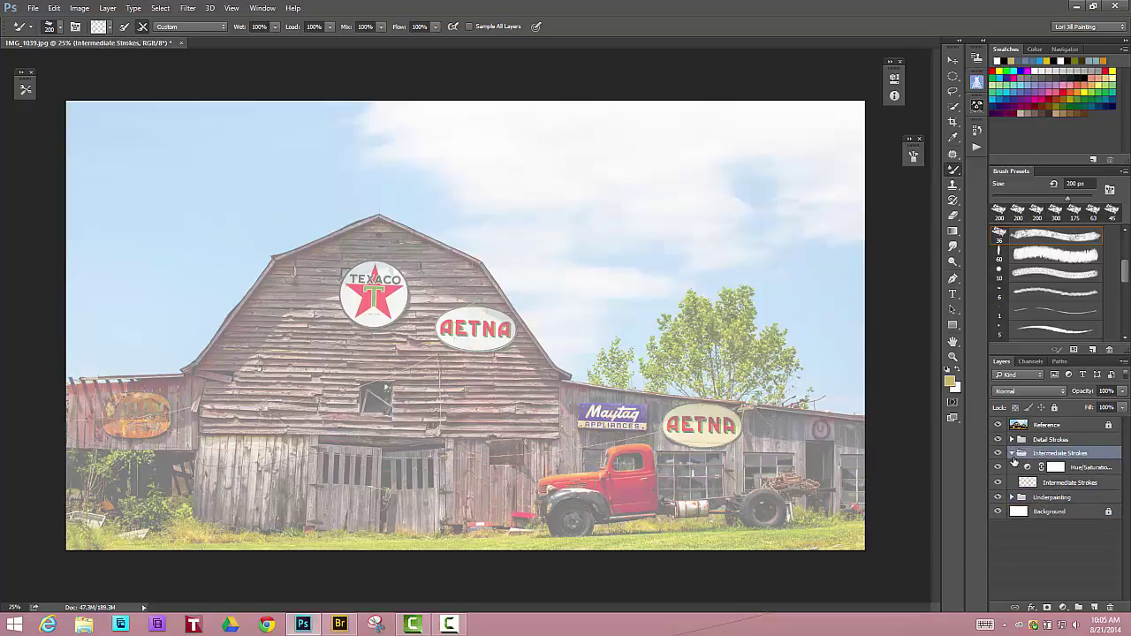
pyautogui.click(1012, 454)
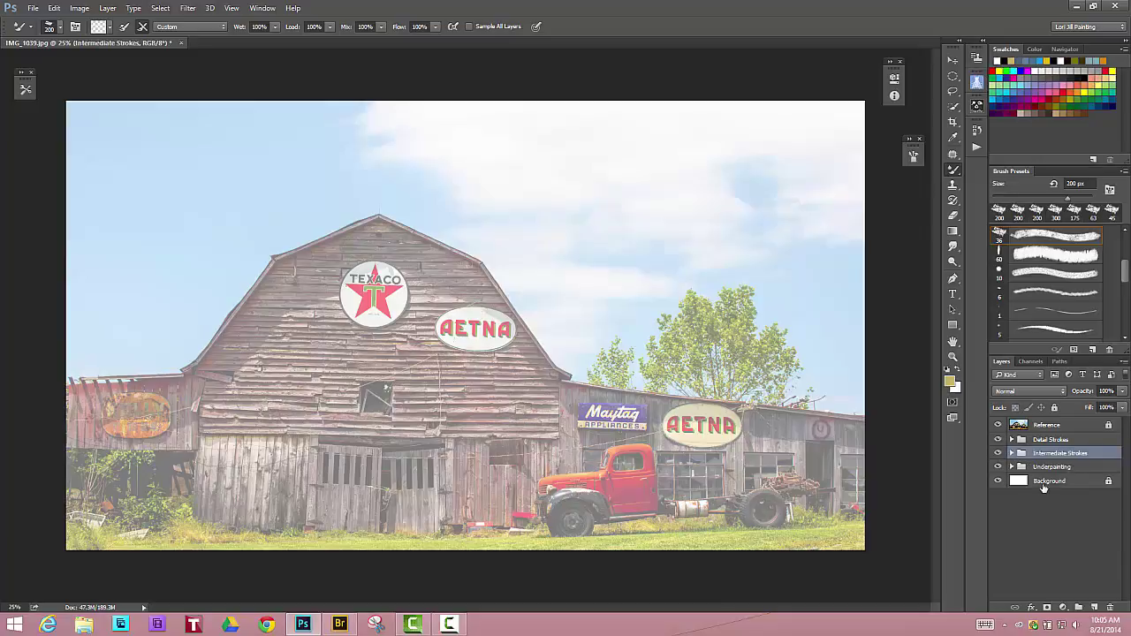
pyautogui.click(1022, 427)
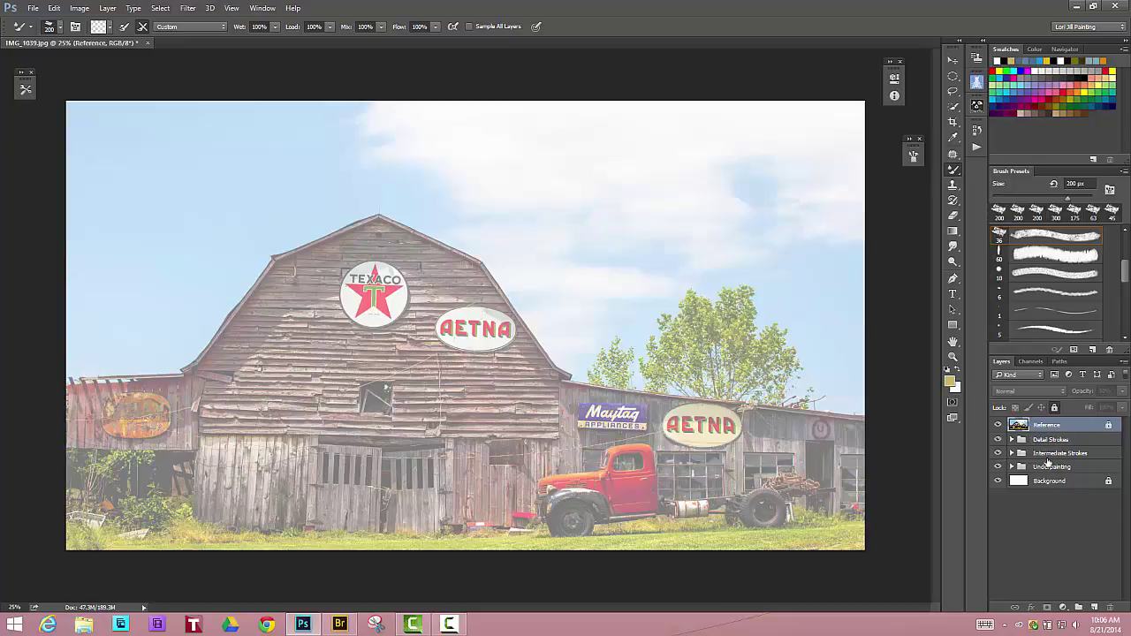
# Expand the Underpainting group to inspect its paint layer, then collapse it again.
pyautogui.click(1050, 483)
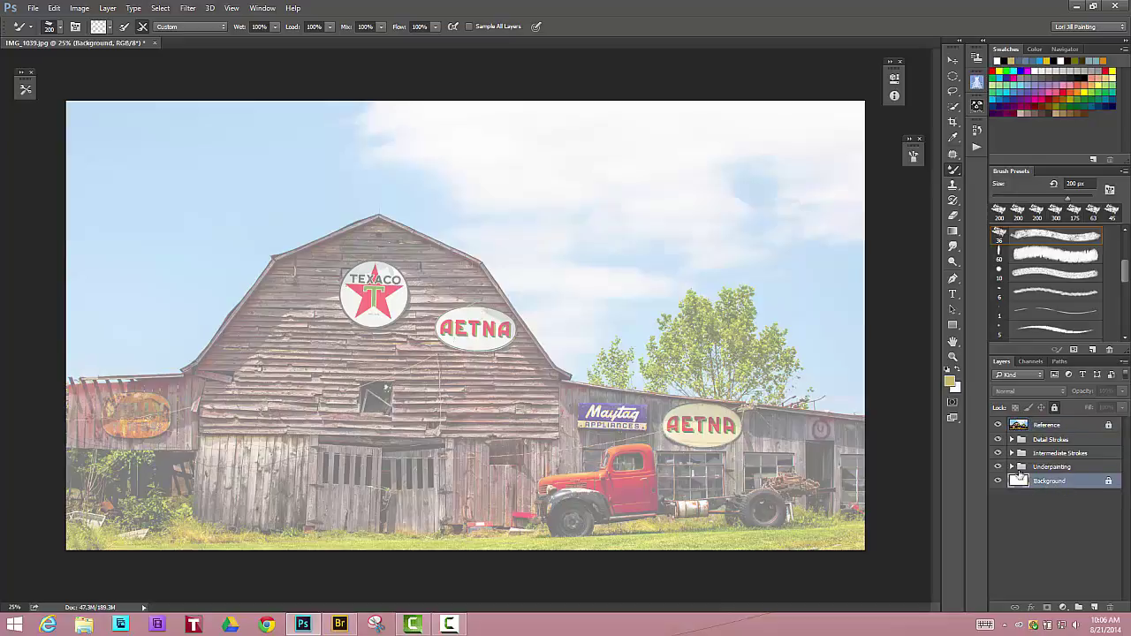
pyautogui.click(1012, 466)
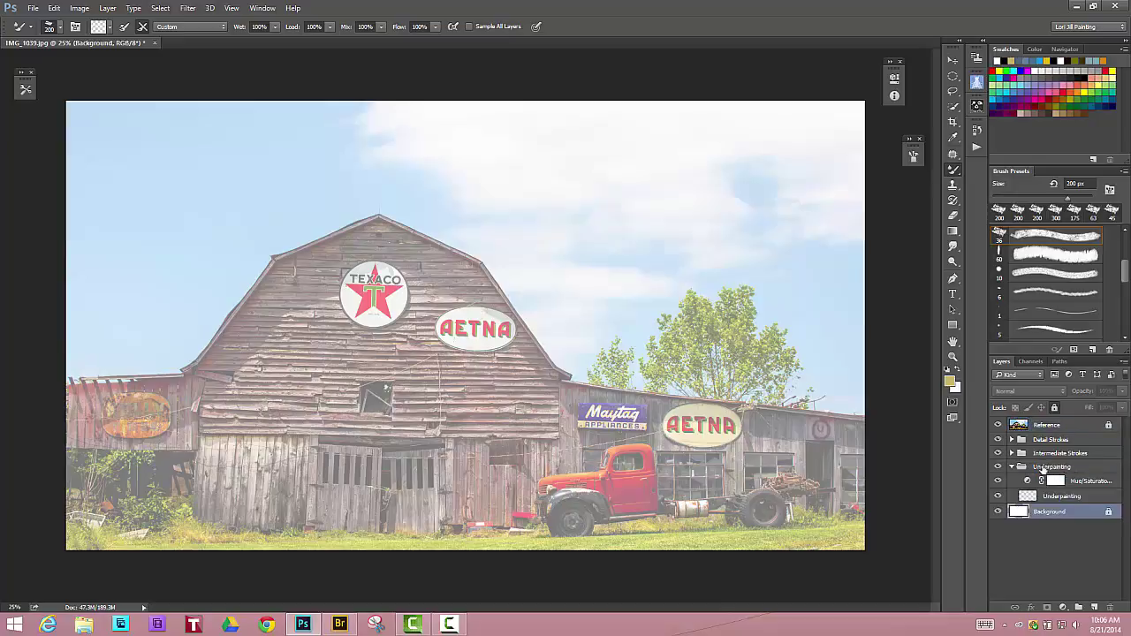
pyautogui.click(1046, 469)
pyautogui.click(1031, 498)
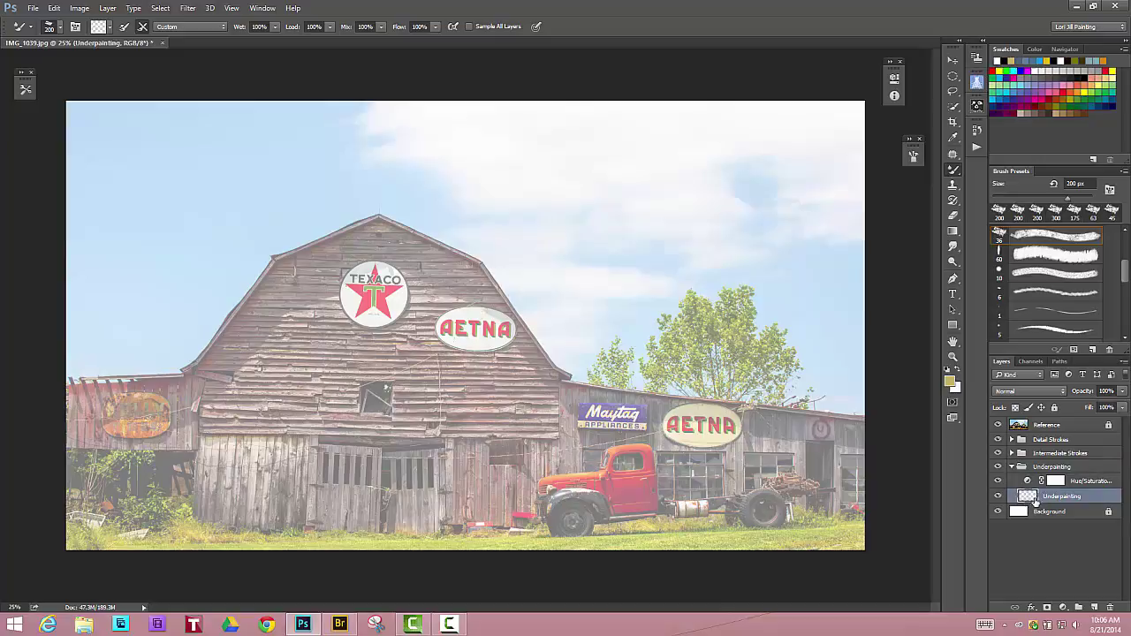
pyautogui.click(1013, 468)
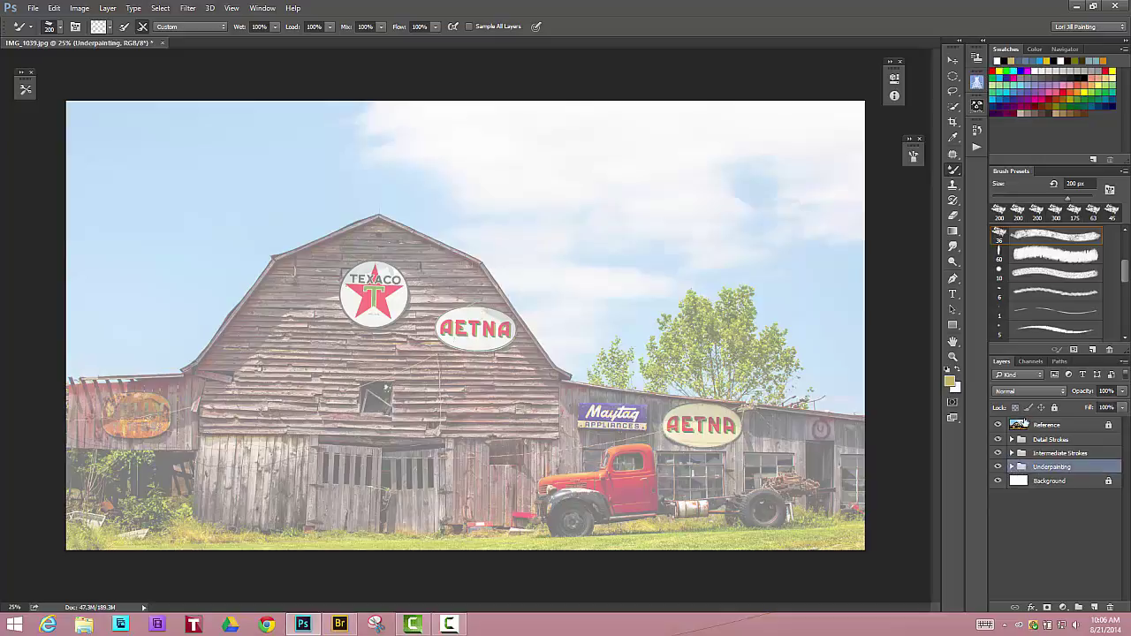
pyautogui.click(1012, 466)
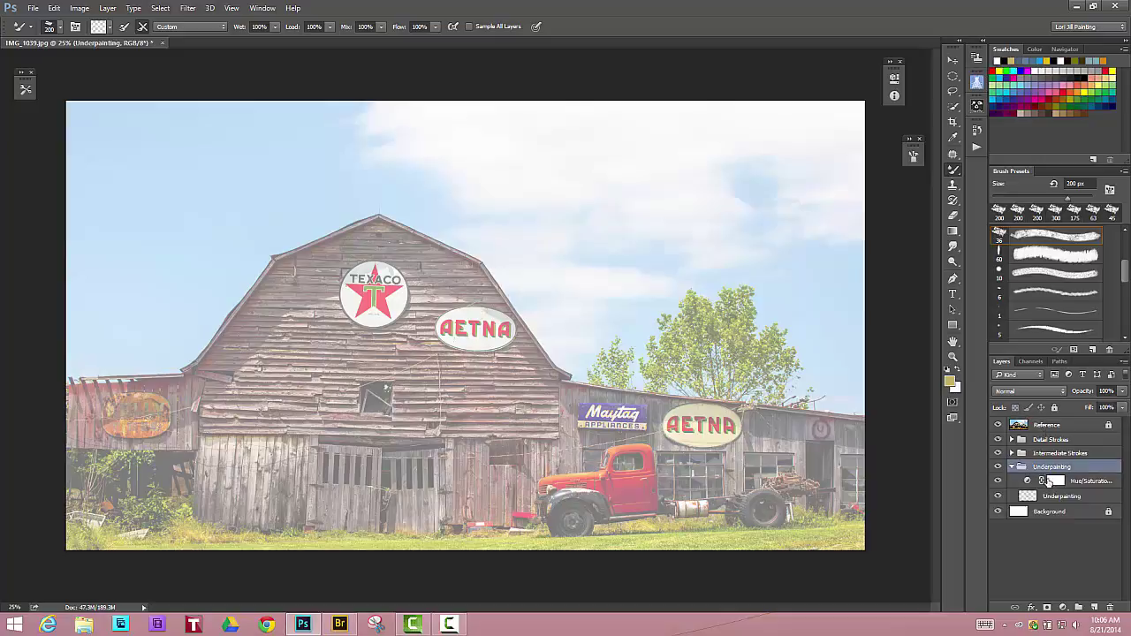
pyautogui.click(1042, 500)
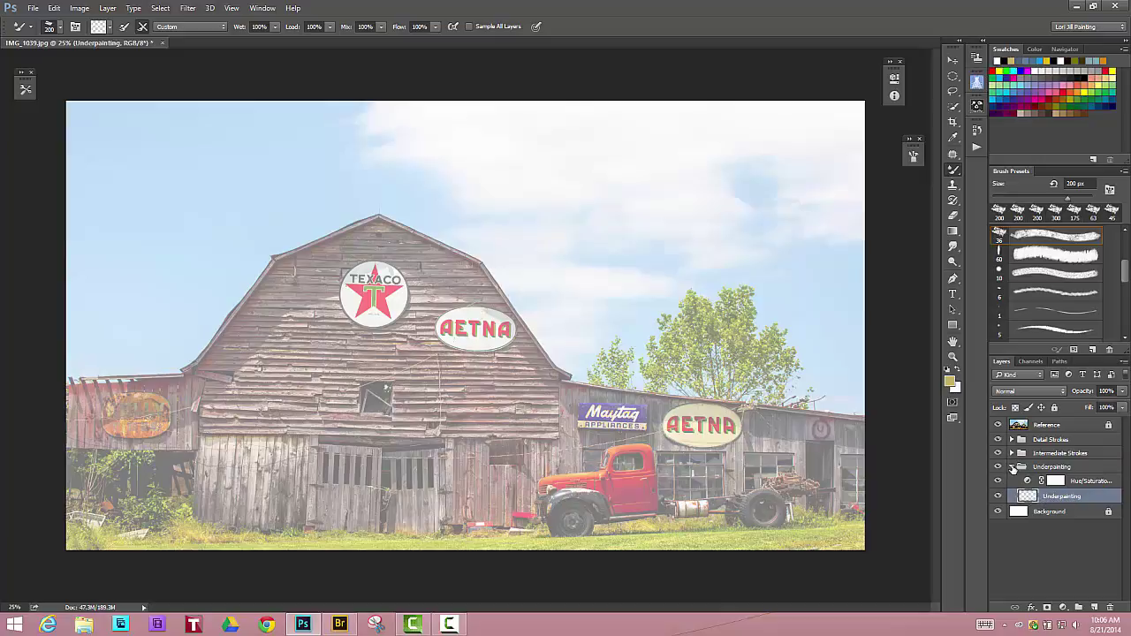
pyautogui.click(1012, 468)
# Hide and re-show the Reference photo layer to compare it with the underpainting.
pyautogui.click(998, 426)
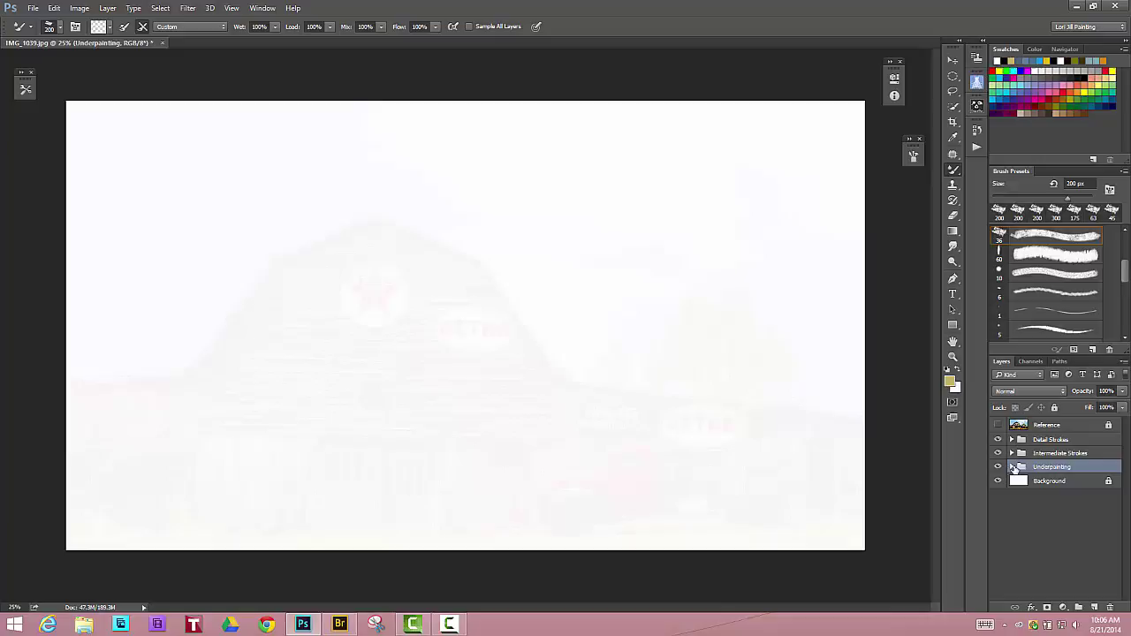
pyautogui.click(1012, 466)
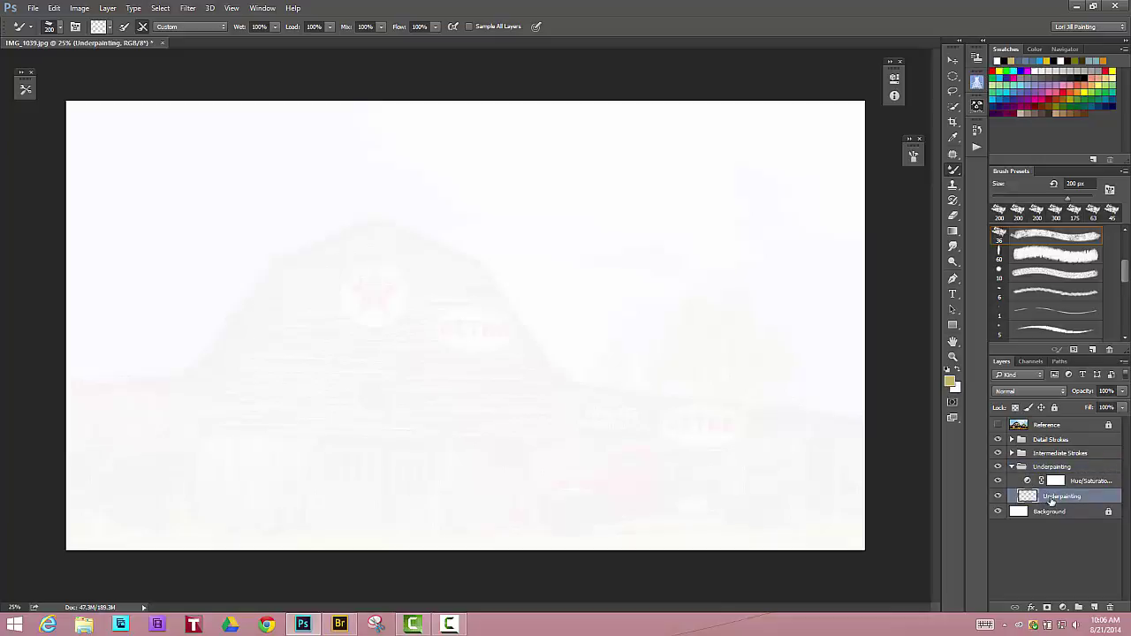
pyautogui.click(1012, 466)
pyautogui.click(998, 425)
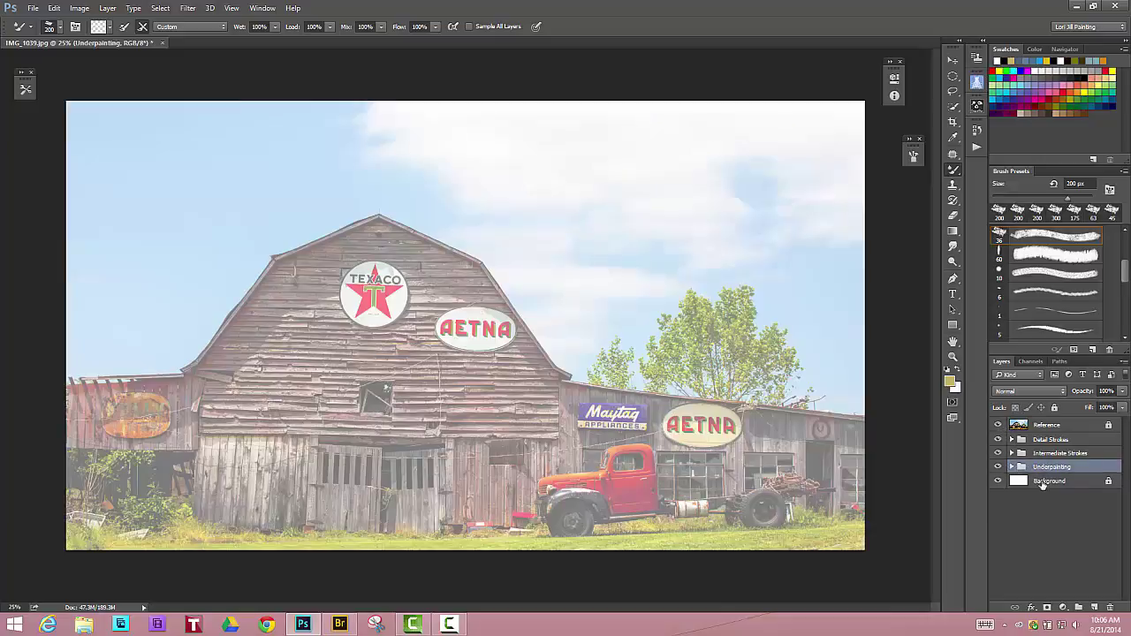
# Duplicate the Detail Strokes group with Ctrl+J and rename the copy 'NO'.
pyautogui.click(1054, 440)
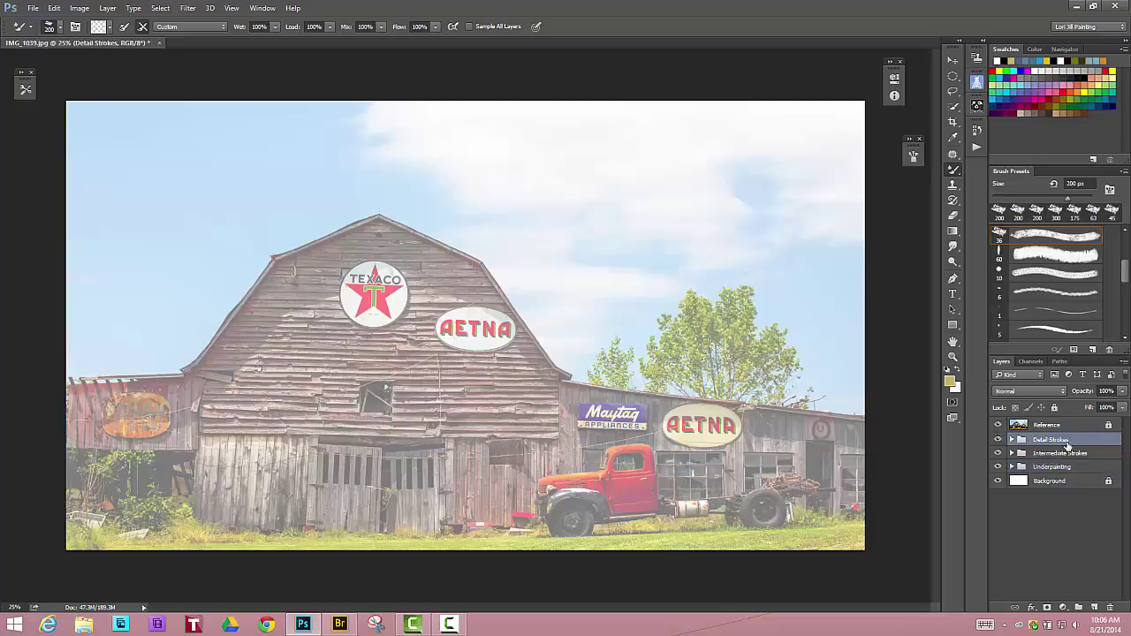
pyautogui.hotkey('ctrl', 'j')
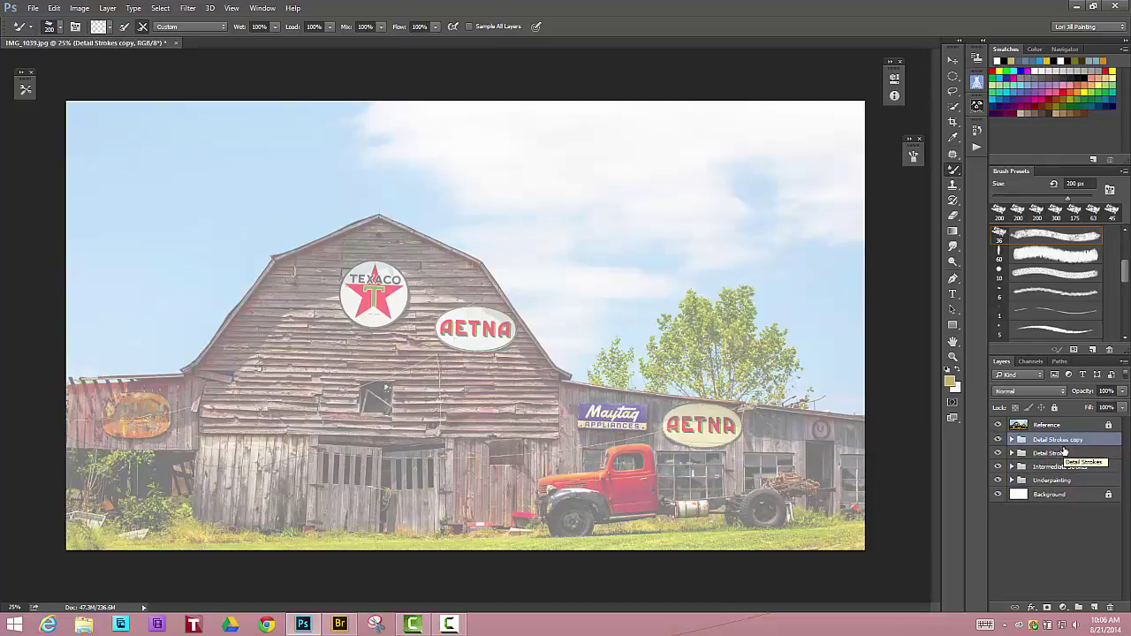
pyautogui.doubleClick(1063, 441)
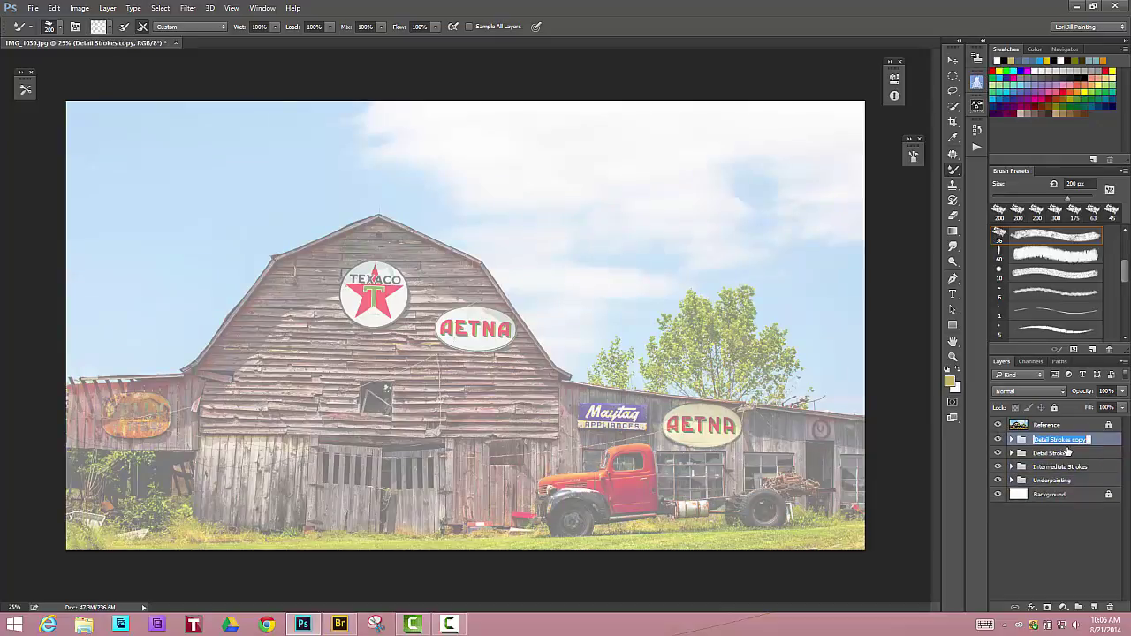
pyautogui.write('NO')
pyautogui.click(1065, 454)
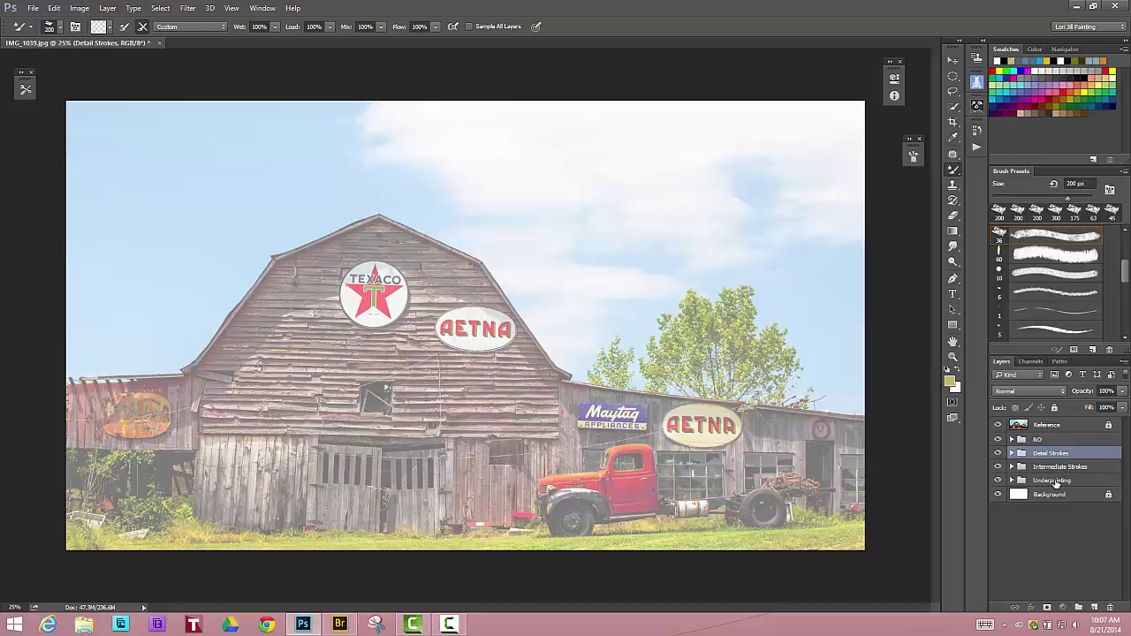
# Duplicate the Underpainting group as 'test', expand it and select its Underpainting layer.
pyautogui.click(1058, 483)
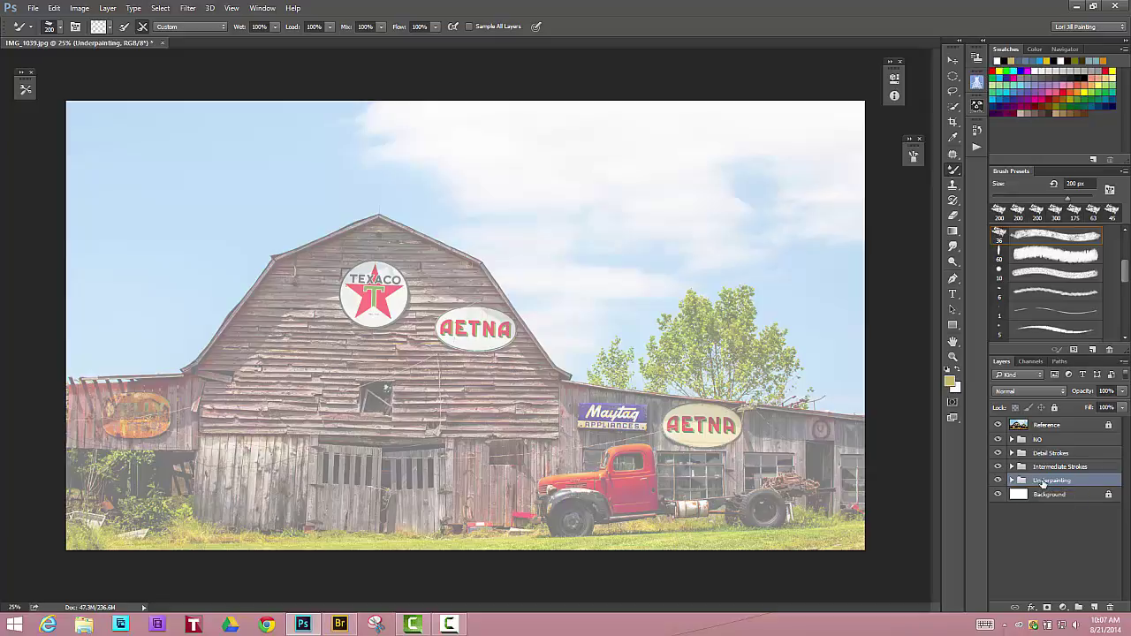
pyautogui.hotkey('ctrl', 'j')
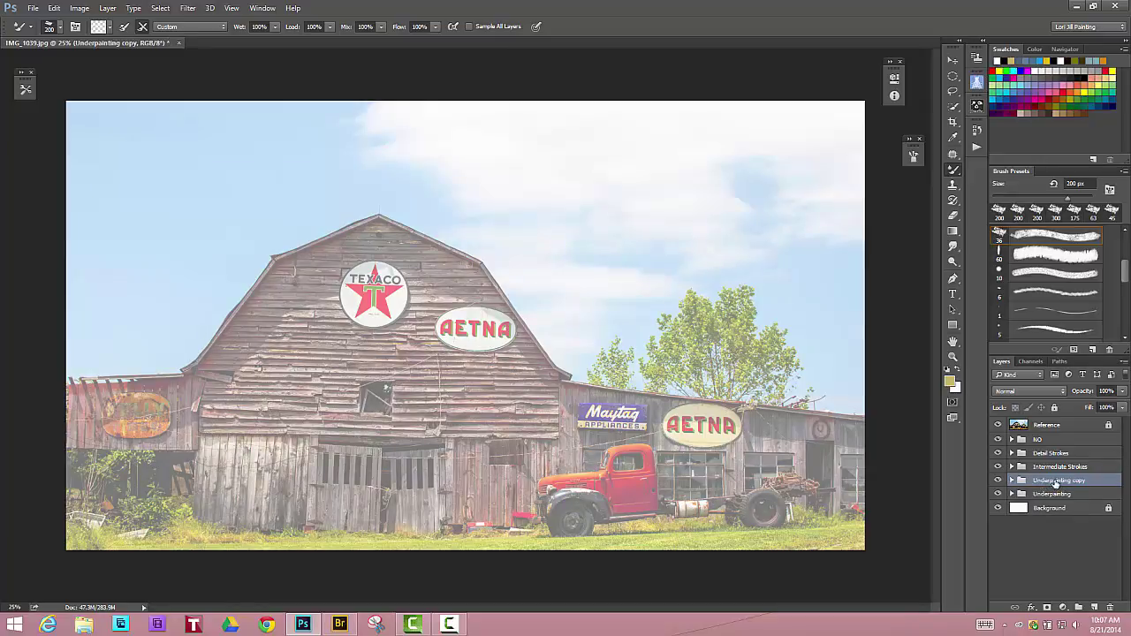
pyautogui.doubleClick(1058, 481)
pyautogui.write('Eestest')
pyautogui.click(1041, 492)
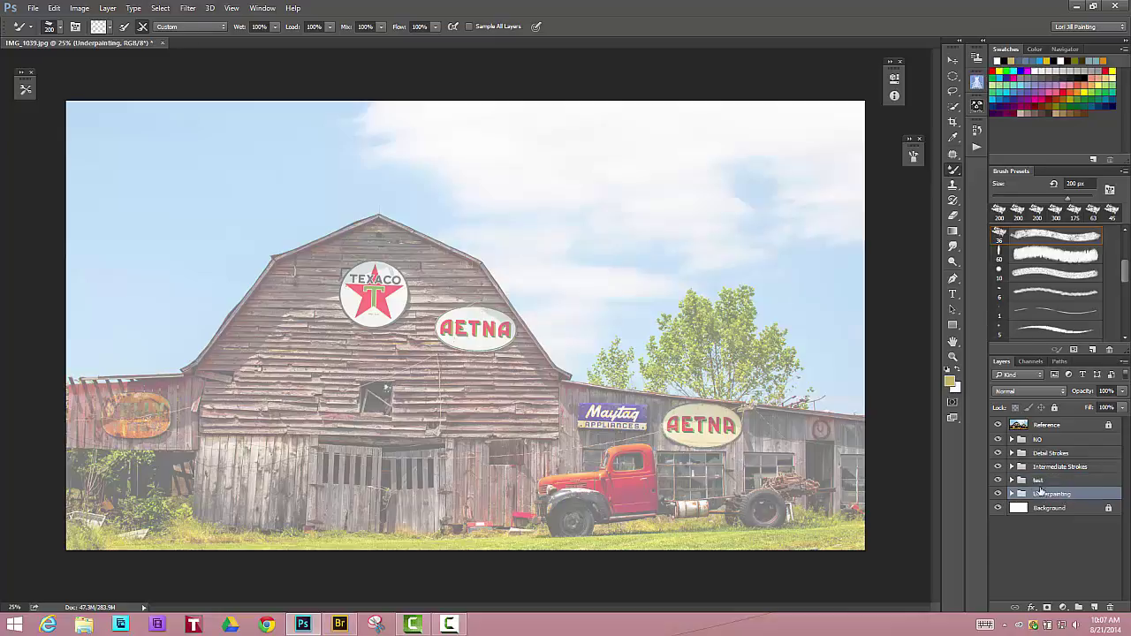
pyautogui.click(1012, 480)
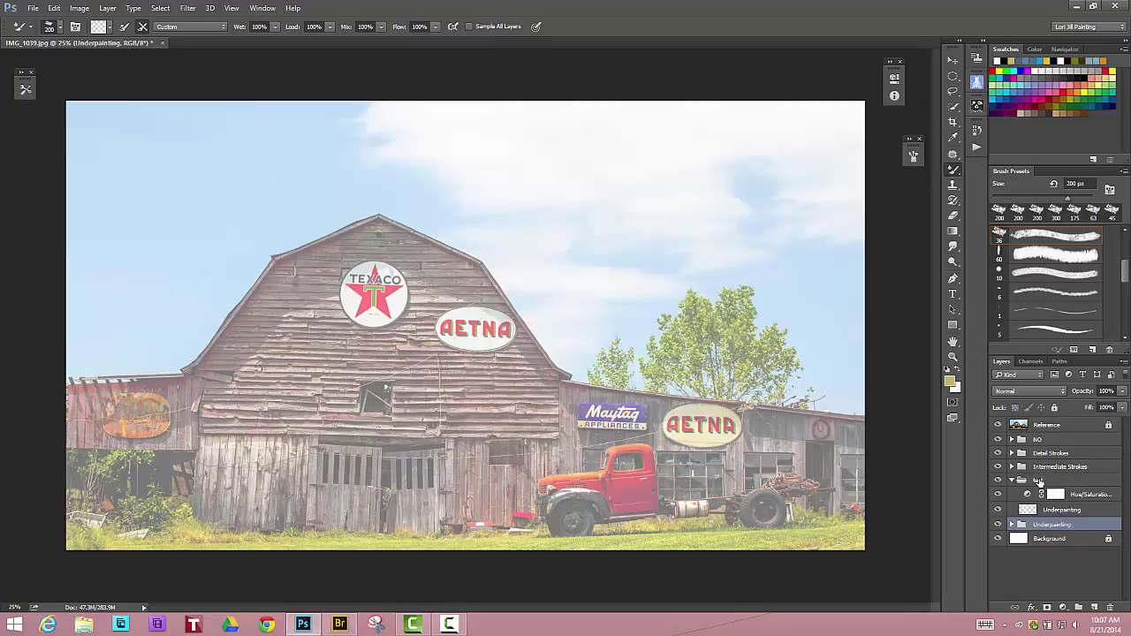
pyautogui.click(1055, 512)
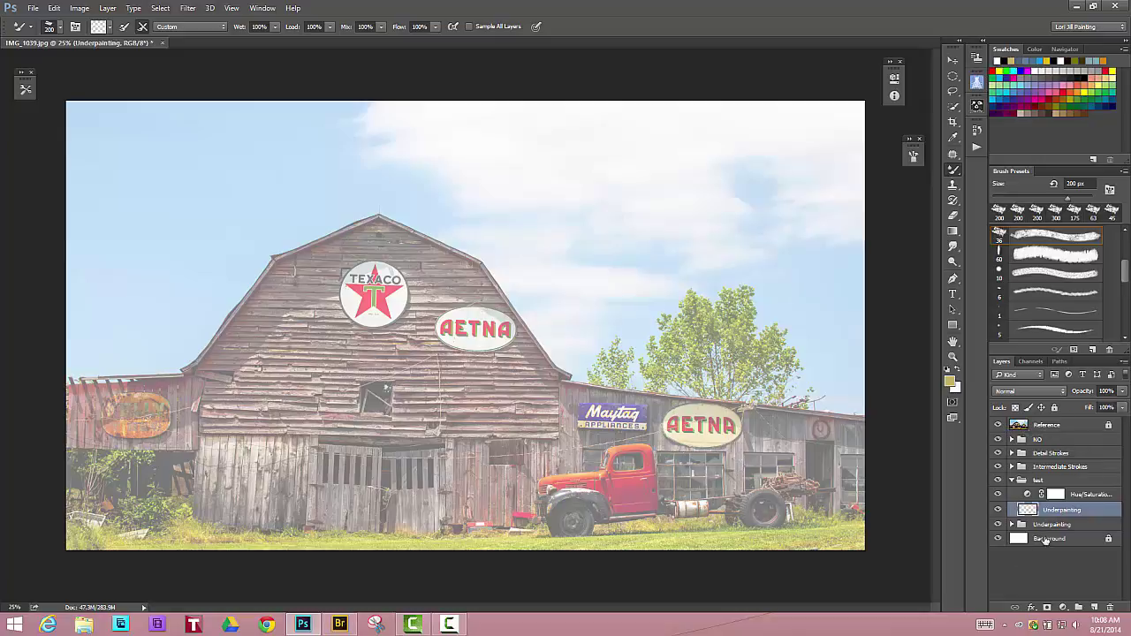
# Hide the Reference layer and enable 'Load the brush after each stroke' for the Mixer Brush.
pyautogui.click(998, 426)
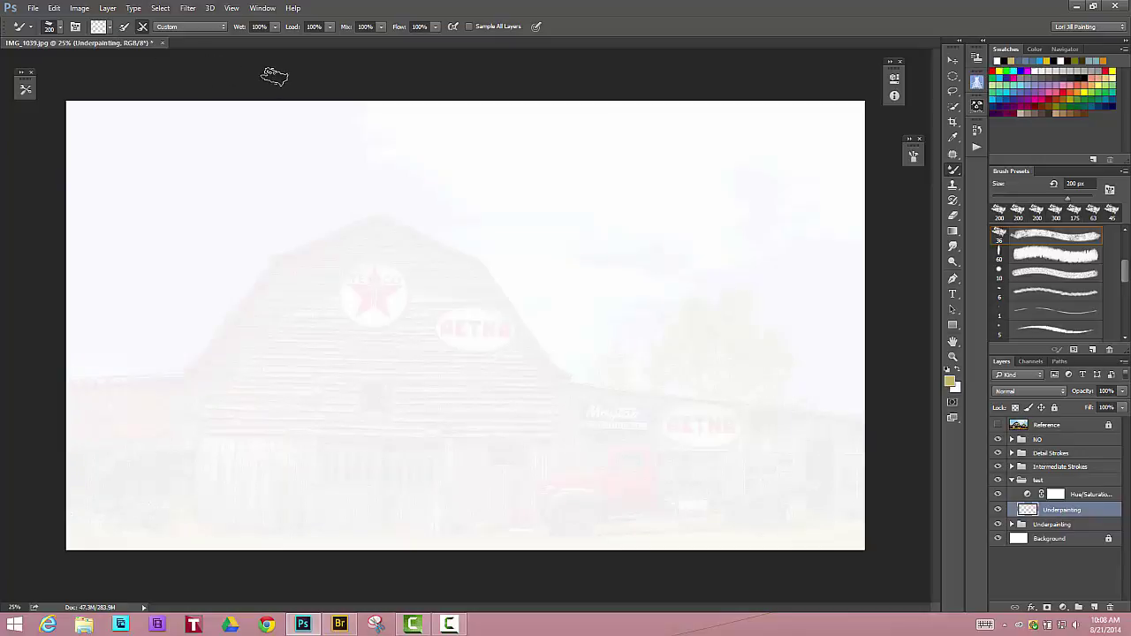
pyautogui.rightClick(958, 173)
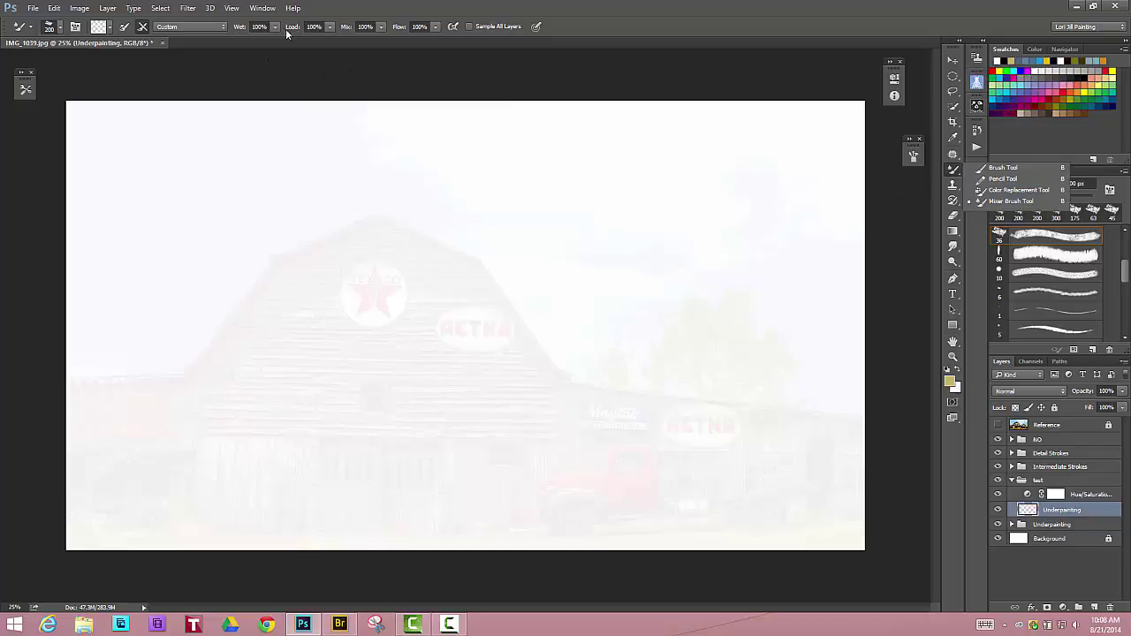
pyautogui.click(450, 28)
# Lower the mixer brush wetness slightly and paint a dark stroke along the barn roof peak.
pyautogui.click(275, 27)
pyautogui.click(273, 40)
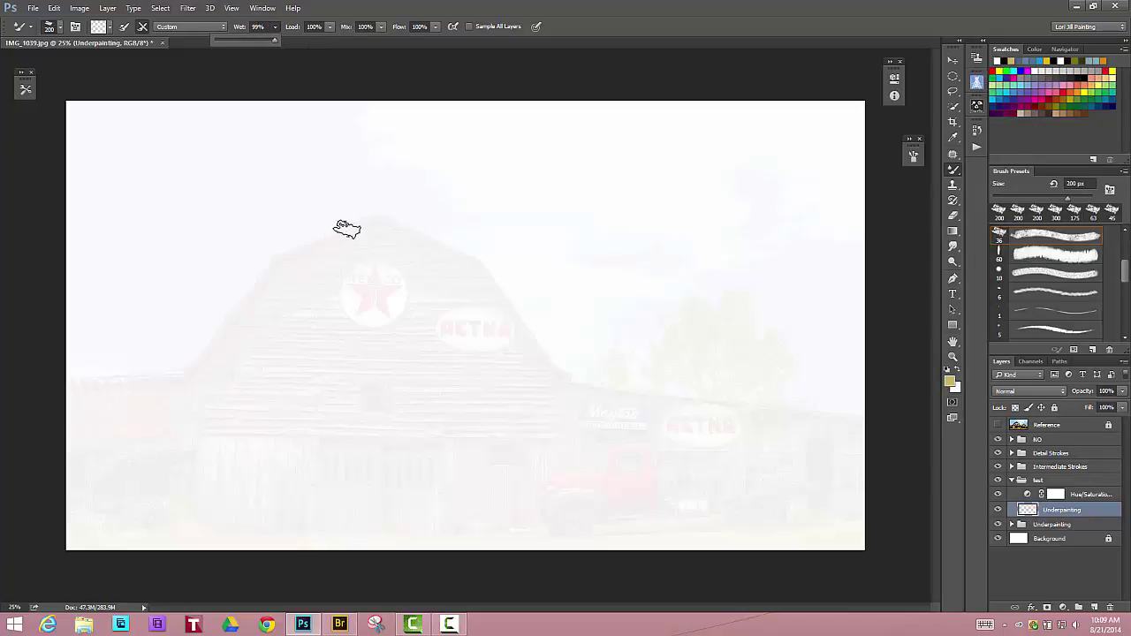
pyautogui.click(376, 224)
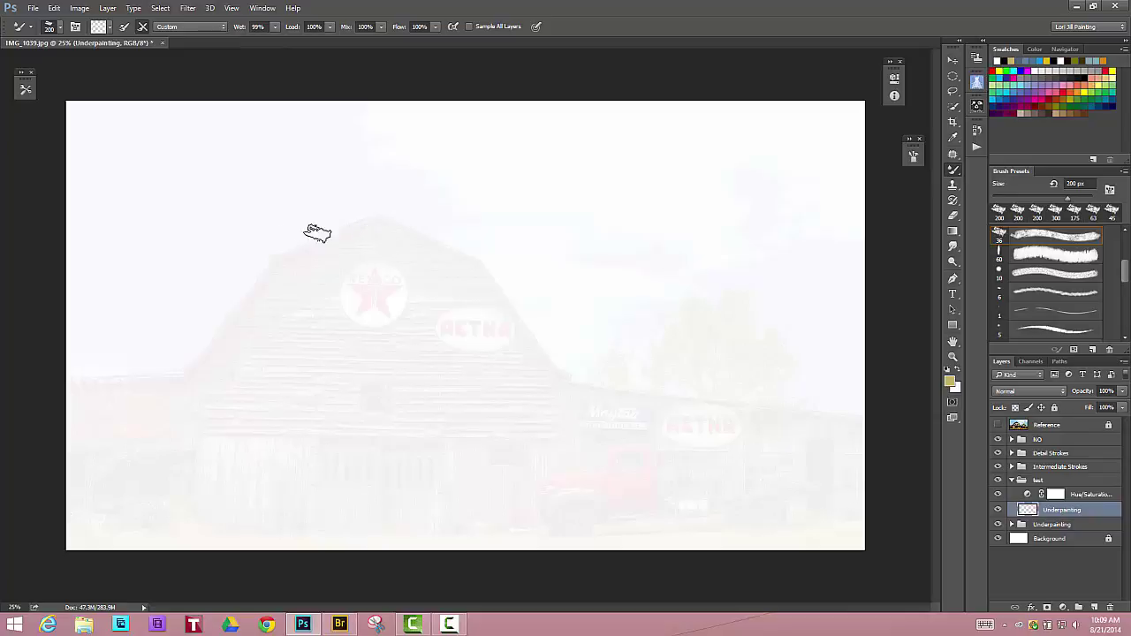
pyautogui.moveTo(374, 233); pyautogui.dragTo(281, 234)
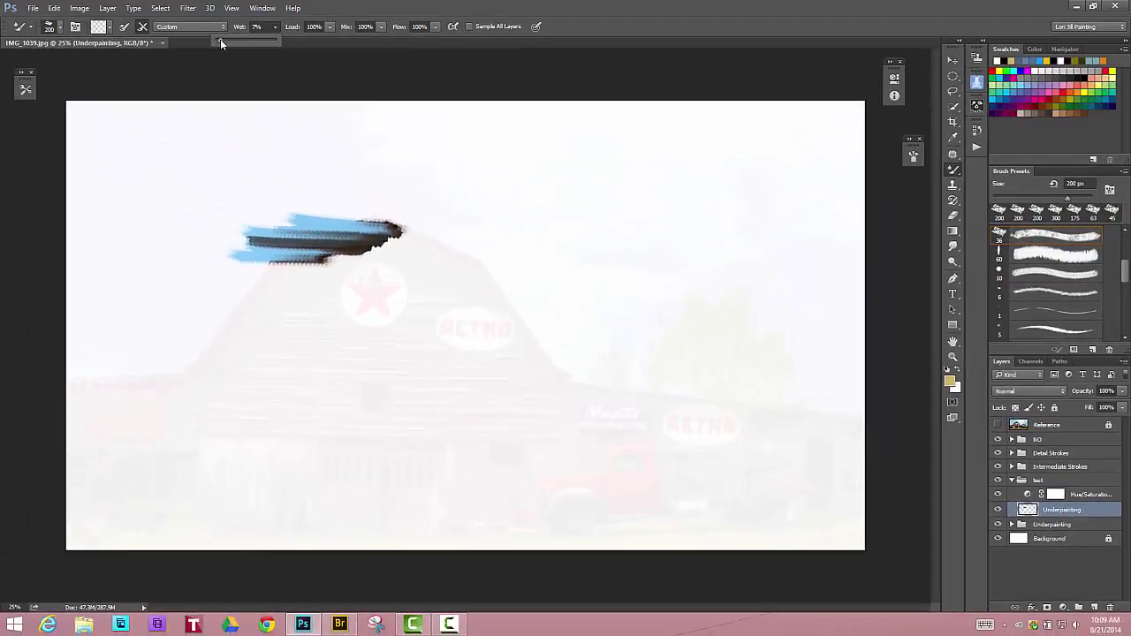
# At 6% Wet, paint the sky edge, roof boards and Texaco sign.
pyautogui.moveTo(220, 42); pyautogui.dragTo(219, 42)
pyautogui.click(282, 281)
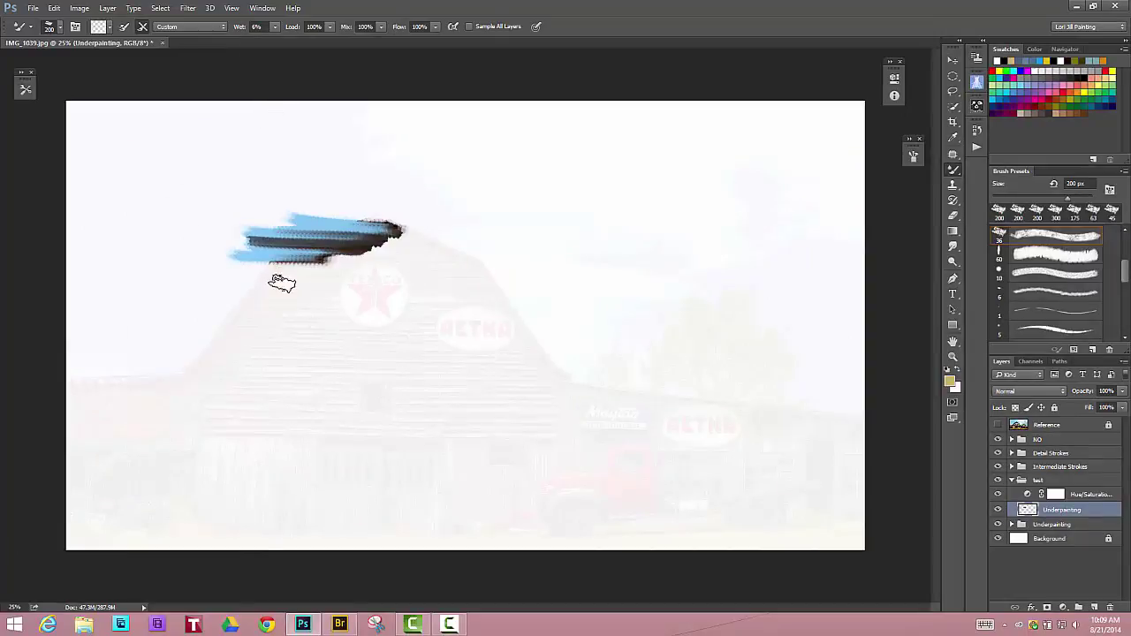
pyautogui.moveTo(282, 281)
pyautogui.mouseDown()
pyautogui.moveTo(220, 273)
pyautogui.moveTo(306, 271)
pyautogui.moveTo(185, 304)
pyautogui.moveTo(207, 295)
pyautogui.moveTo(269, 325)
pyautogui.moveTo(265, 347)
pyautogui.moveTo(176, 350)
pyautogui.moveTo(242, 355)
pyautogui.moveTo(168, 371)
pyautogui.moveTo(363, 376)
pyautogui.moveTo(249, 346)
pyautogui.moveTo(318, 305)
pyautogui.moveTo(282, 296)
pyautogui.moveTo(358, 291)
pyautogui.mouseUp()
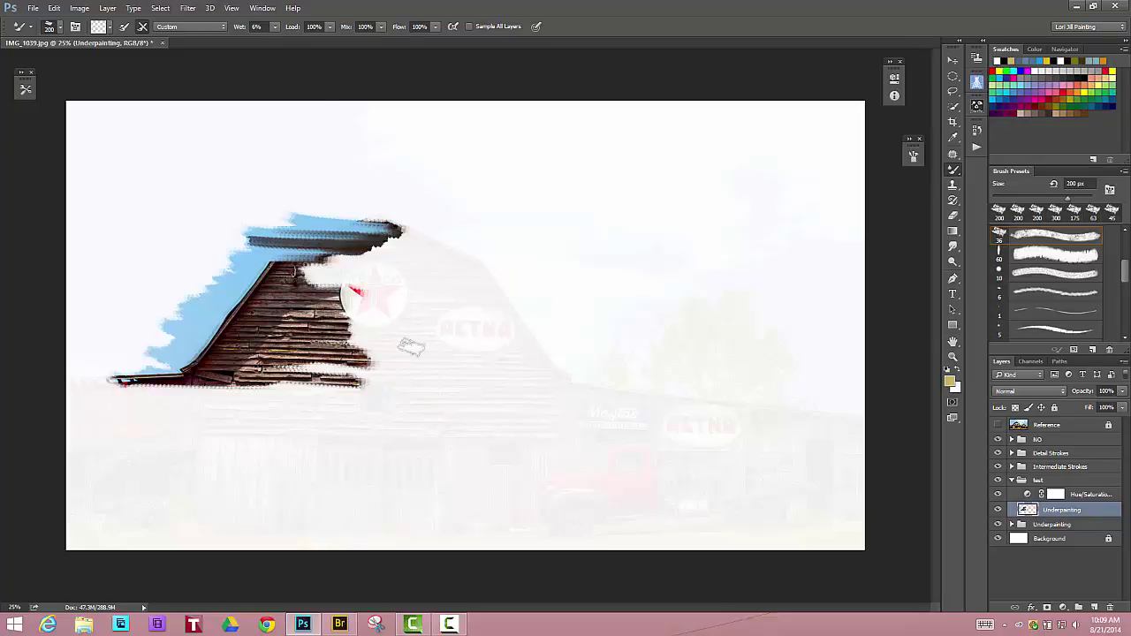
pyautogui.moveTo(336, 275)
pyautogui.mouseDown()
pyautogui.moveTo(424, 277)
pyautogui.moveTo(355, 265)
pyautogui.moveTo(413, 266)
pyautogui.moveTo(411, 279)
pyautogui.moveTo(426, 283)
pyautogui.moveTo(345, 305)
pyautogui.moveTo(388, 343)
pyautogui.mouseUp()
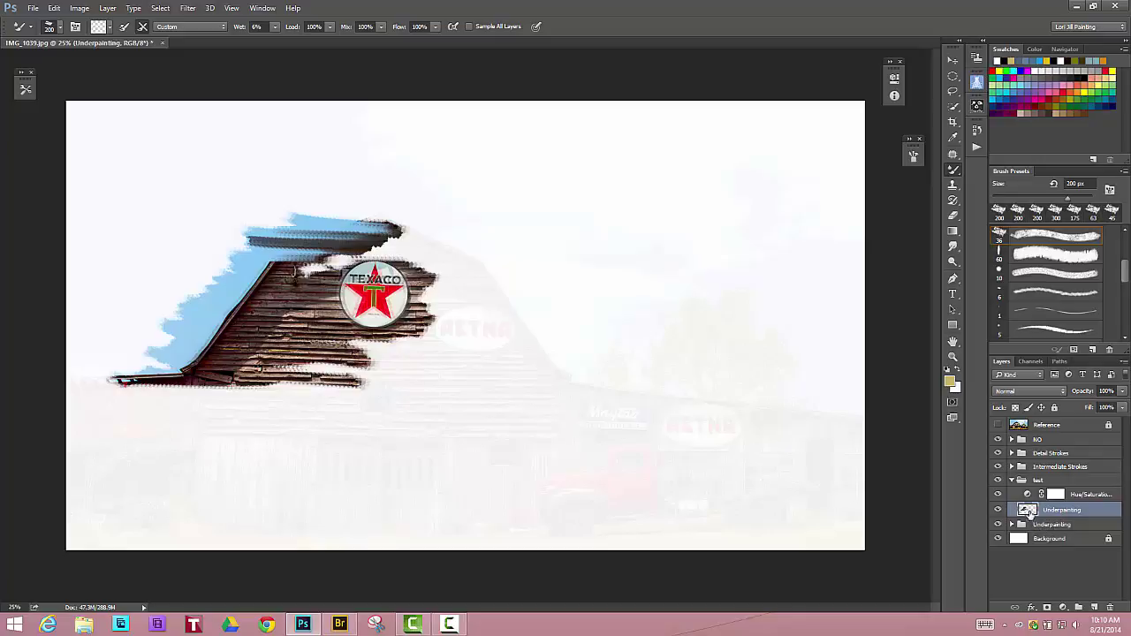
pyautogui.click(60, 28)
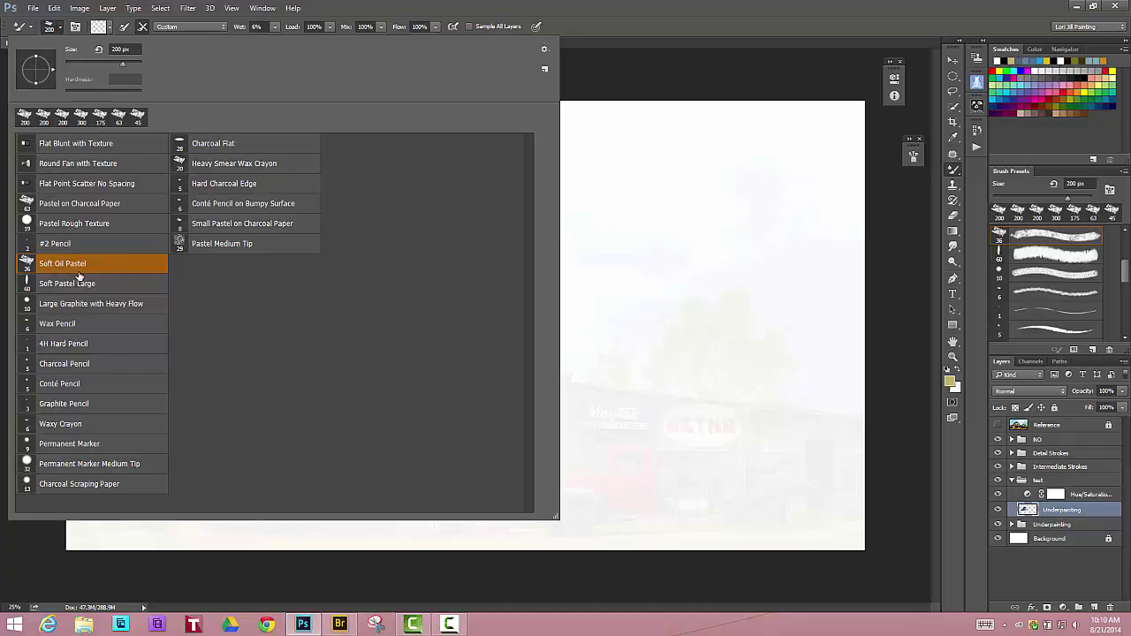
pyautogui.click(545, 48)
# Reset Brushes, confirming replacement of the current brushes with the default set.
pyautogui.click(606, 163)
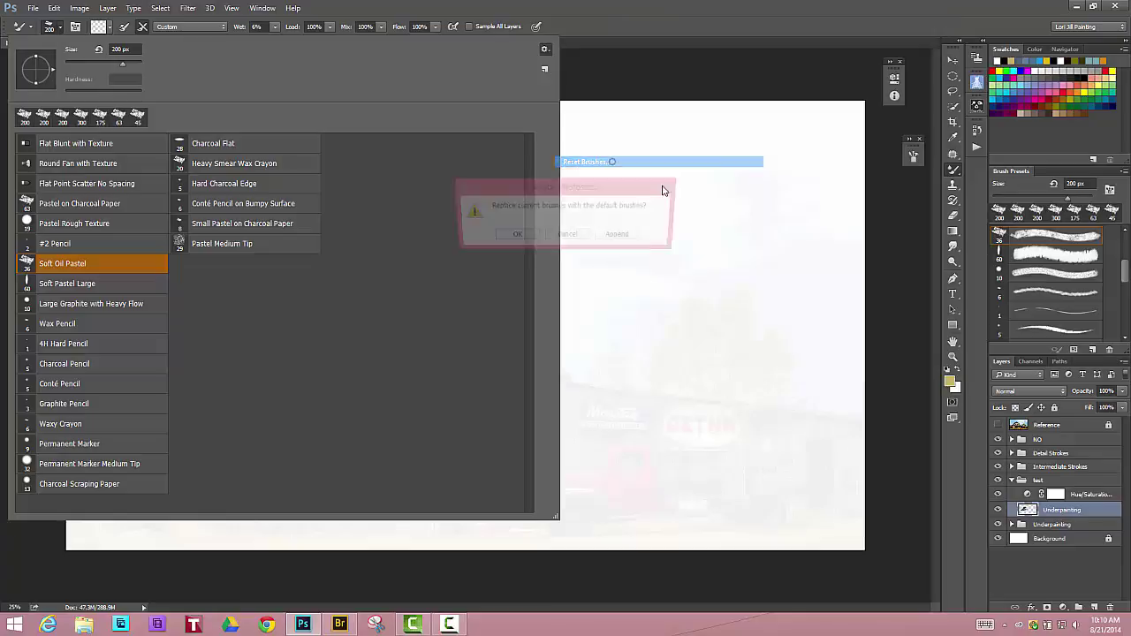
pyautogui.press('Return')
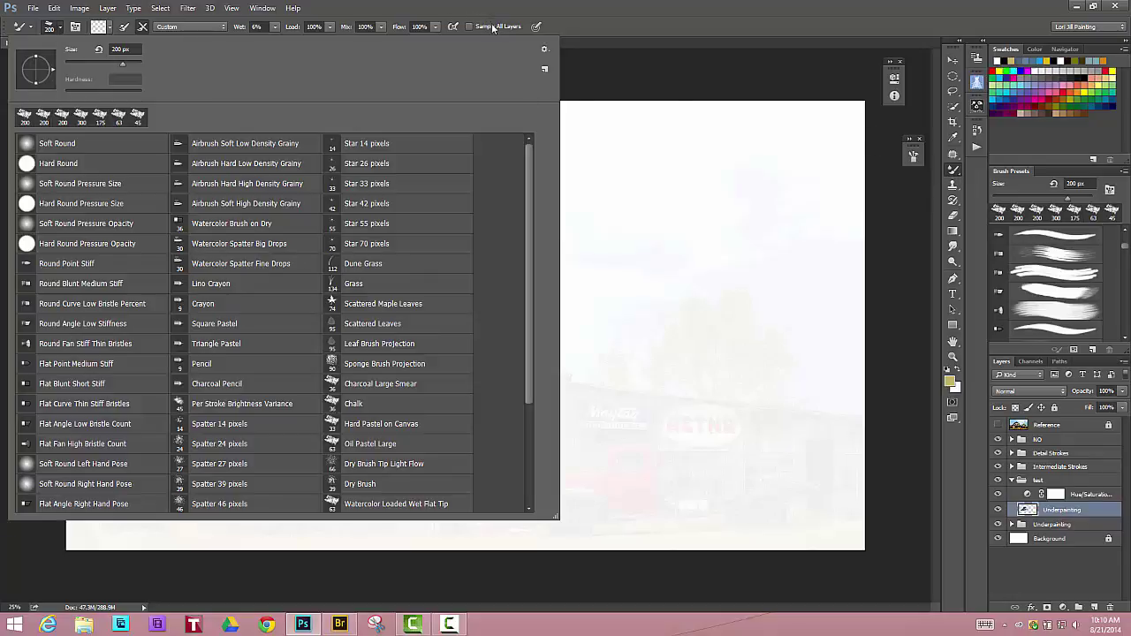
pyautogui.click(612, 74)
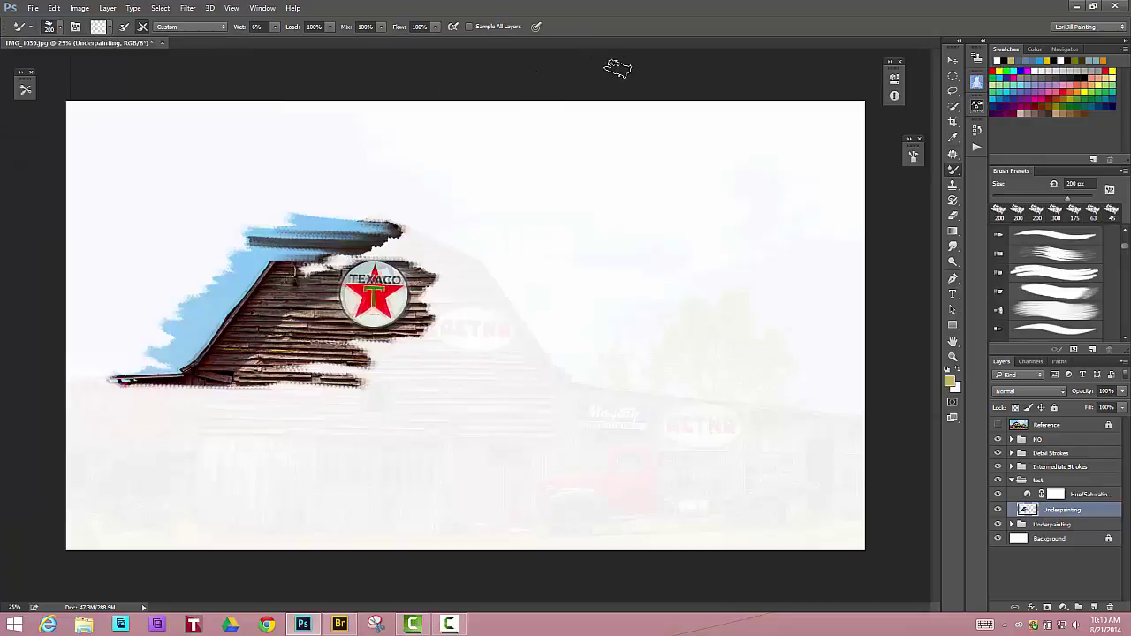
pyautogui.click(29, 29)
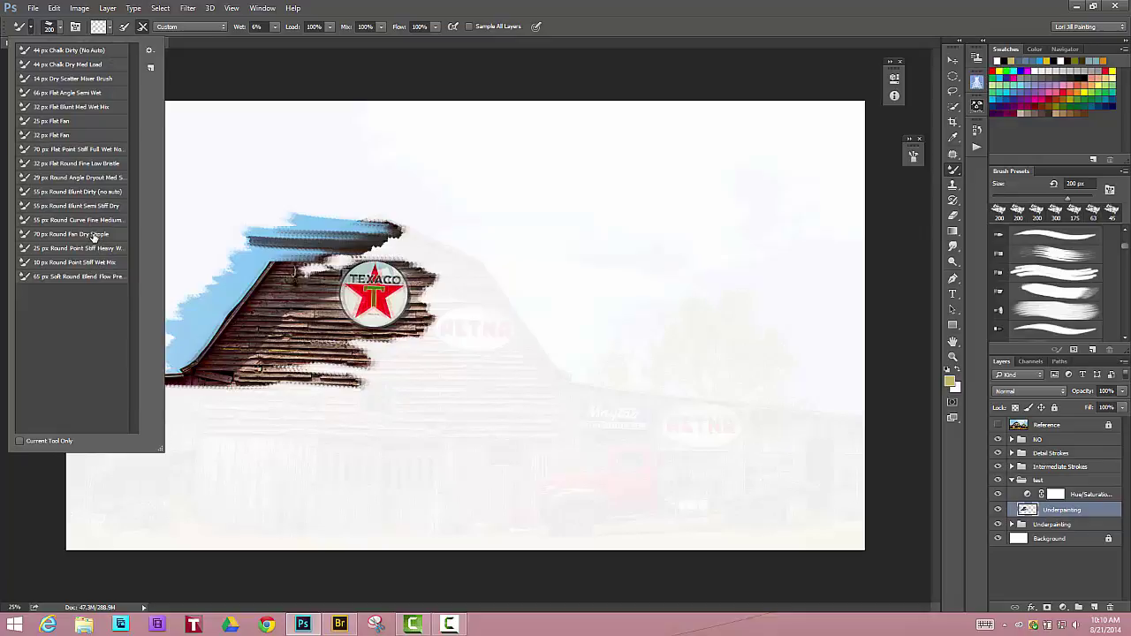
# Load the Dry Media tool presets and select Pastel-Soft Opaque.
pyautogui.click(149, 50)
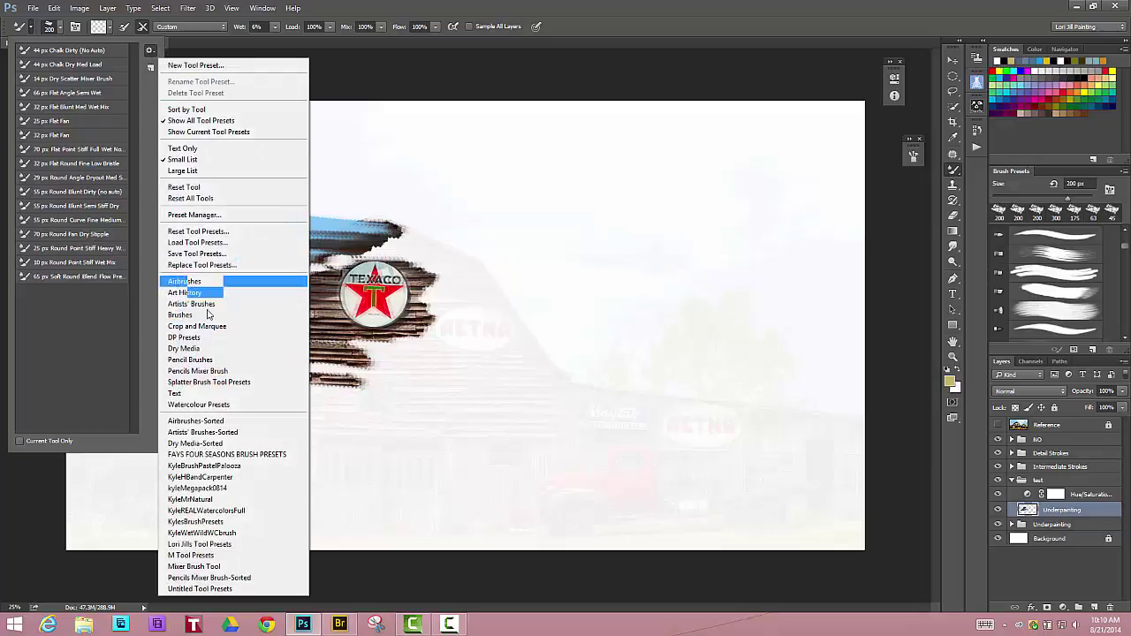
pyautogui.click(183, 349)
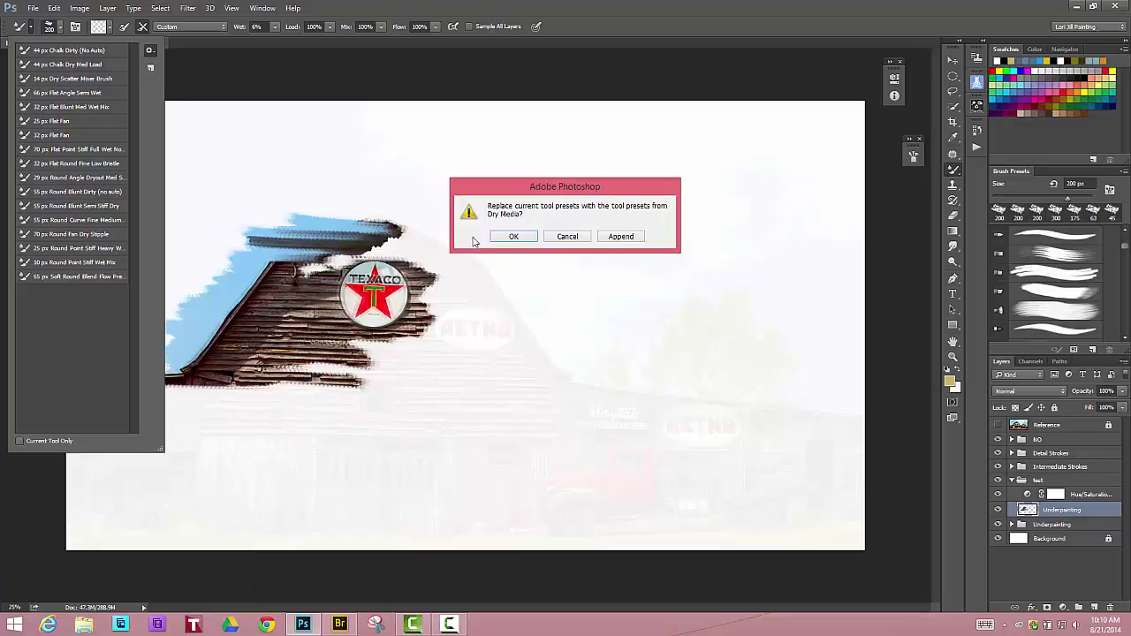
pyautogui.click(511, 236)
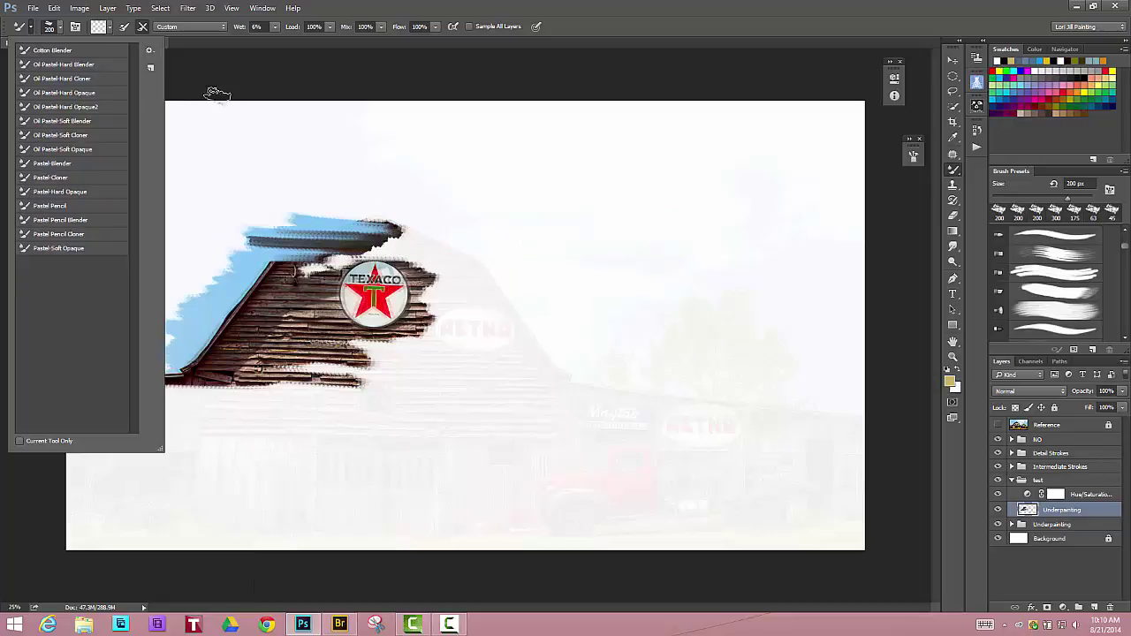
pyautogui.click(69, 250)
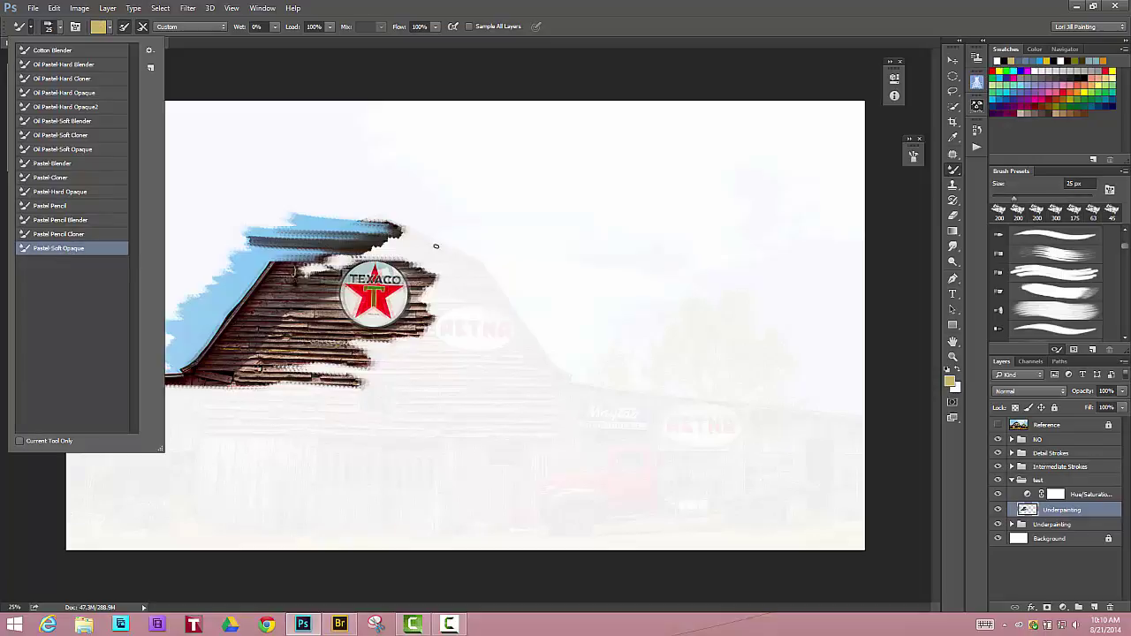
# Paint a tan test stroke across the roof, then undo it with Ctrl+Alt+Z.
pyautogui.moveTo(382, 230)
pyautogui.mouseDown()
pyautogui.moveTo(460, 232)
pyautogui.moveTo(497, 248)
pyautogui.moveTo(506, 268)
pyautogui.mouseUp()
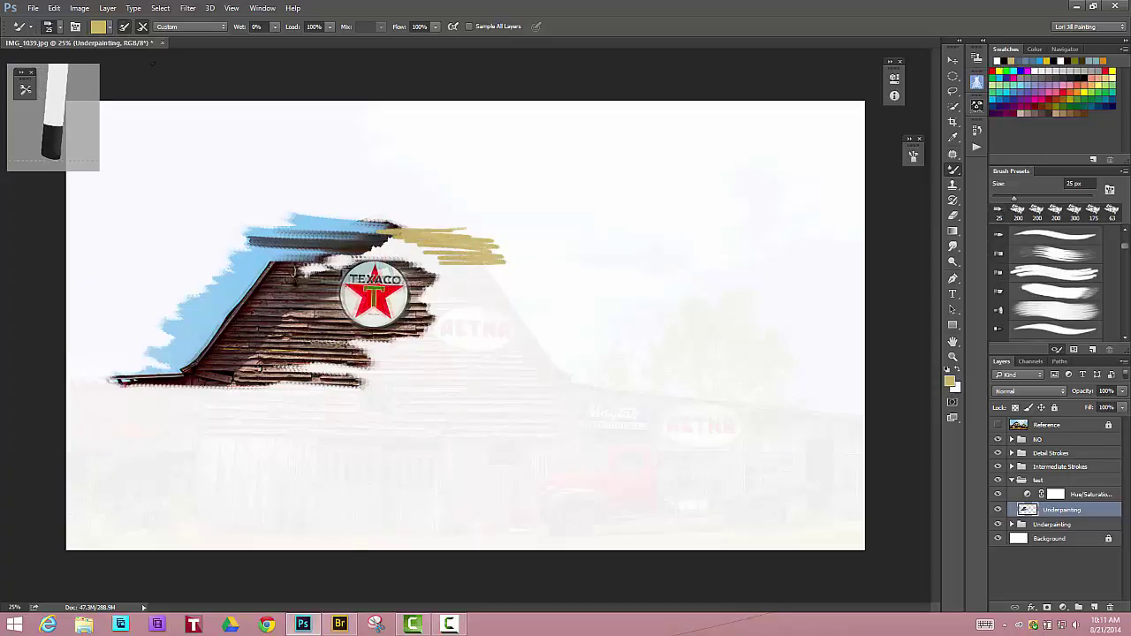
pyautogui.press('ctrl')
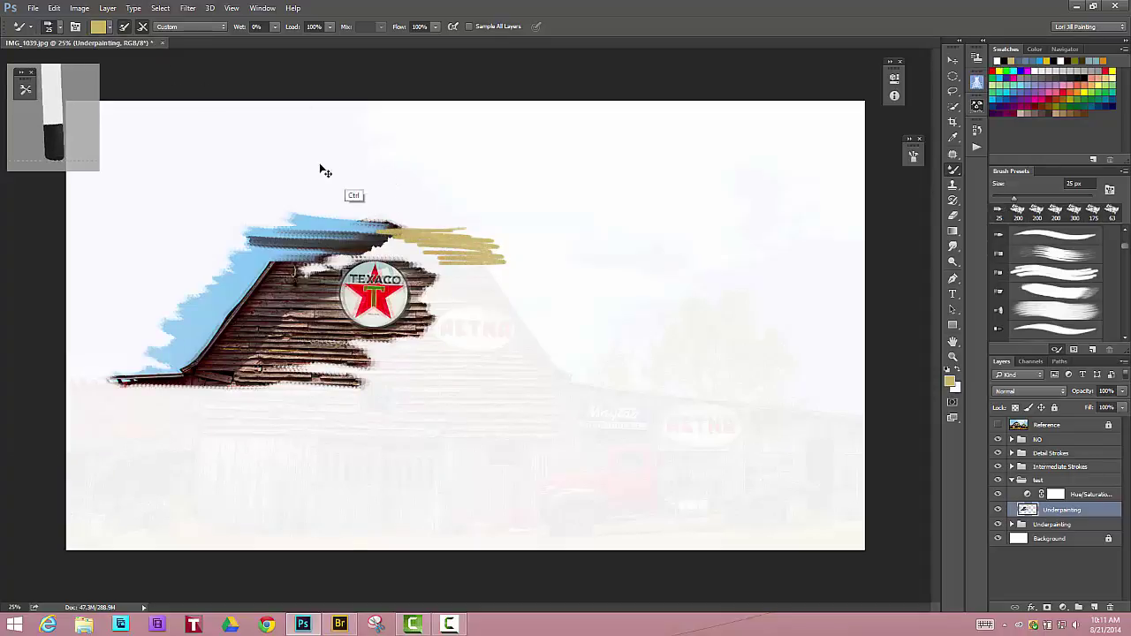
pyautogui.hotkey('ctrl', 'alt')
pyautogui.hotkey('ctrl', 'alt', 'z')
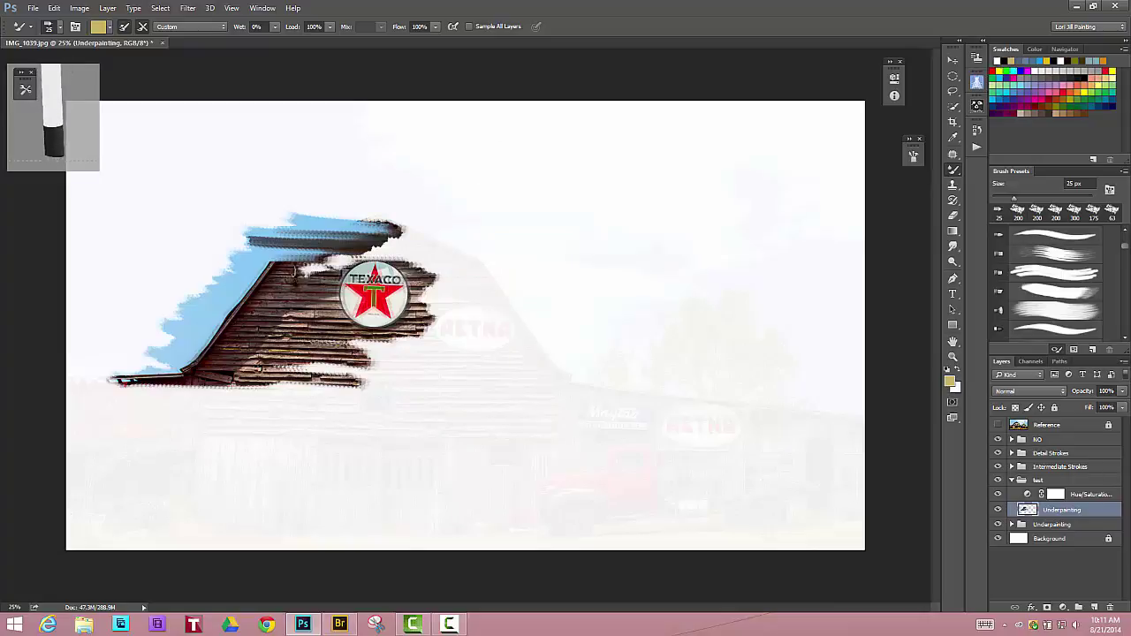
# Set the mixer brush to Wet 40% and Mix 100%.
pyautogui.click(32, 29)
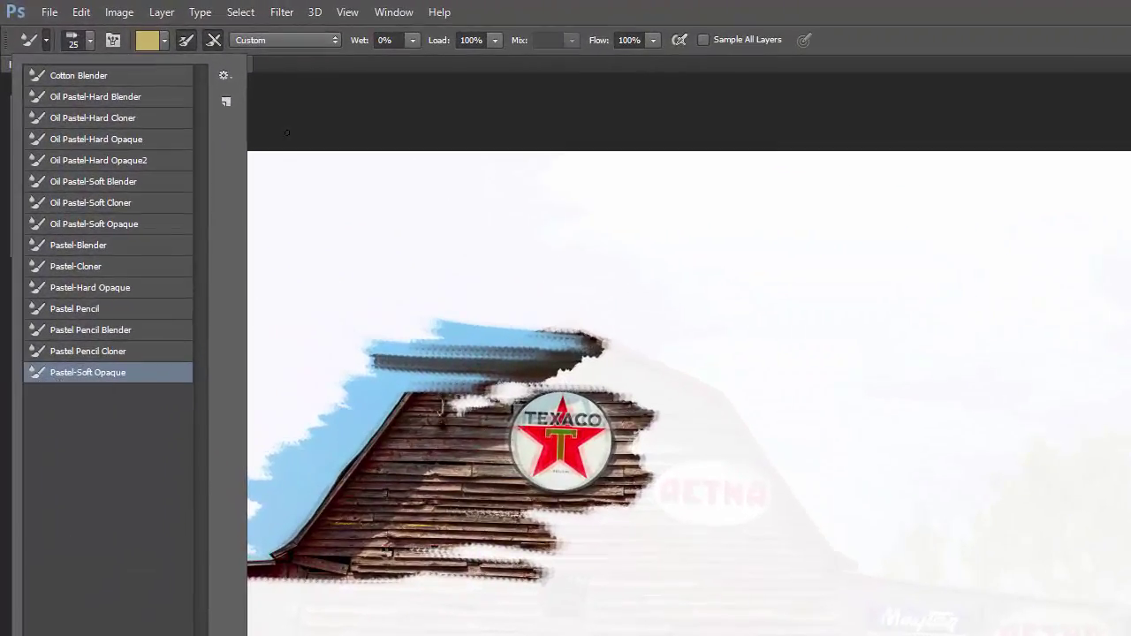
pyautogui.click(274, 92)
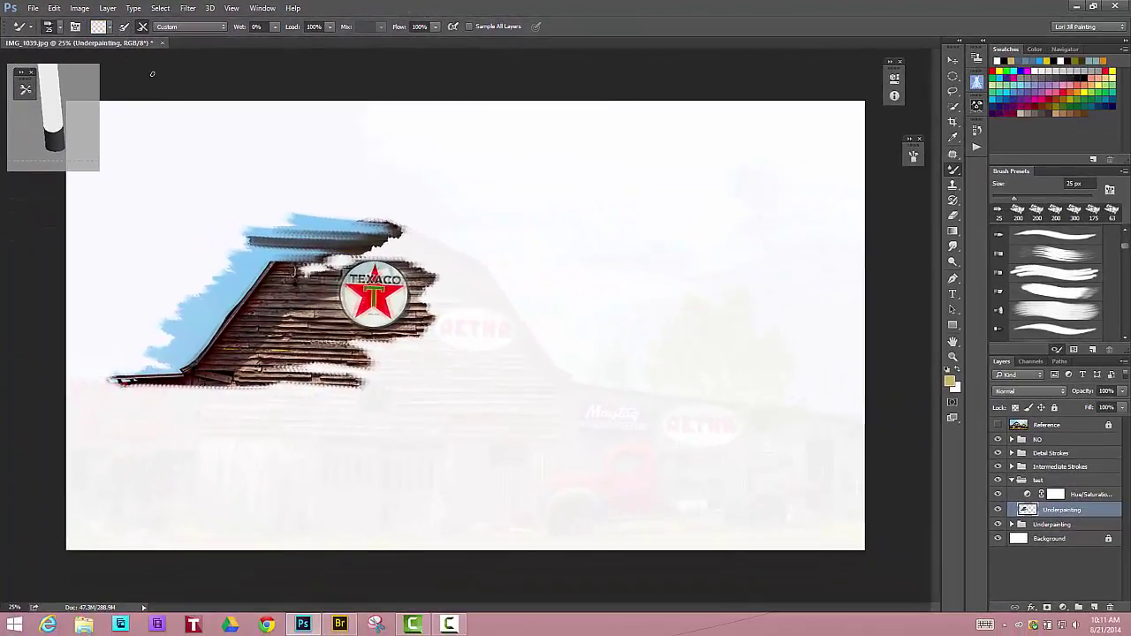
pyautogui.click(276, 27)
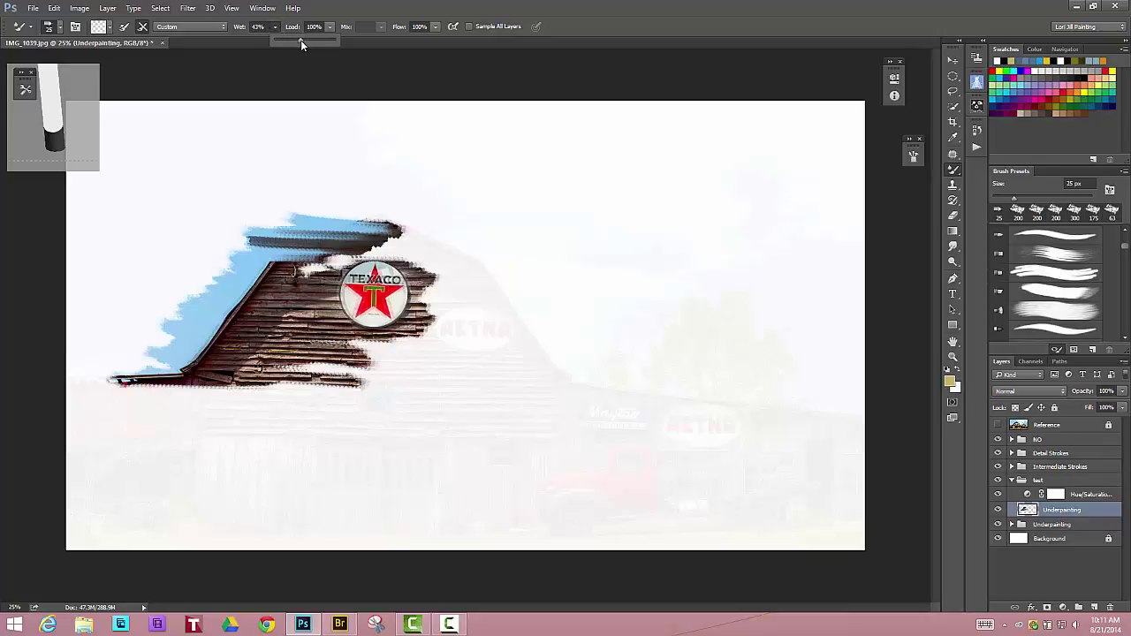
pyautogui.moveTo(299, 39); pyautogui.dragTo(298, 40)
pyautogui.moveTo(384, 39); pyautogui.dragTo(412, 19)
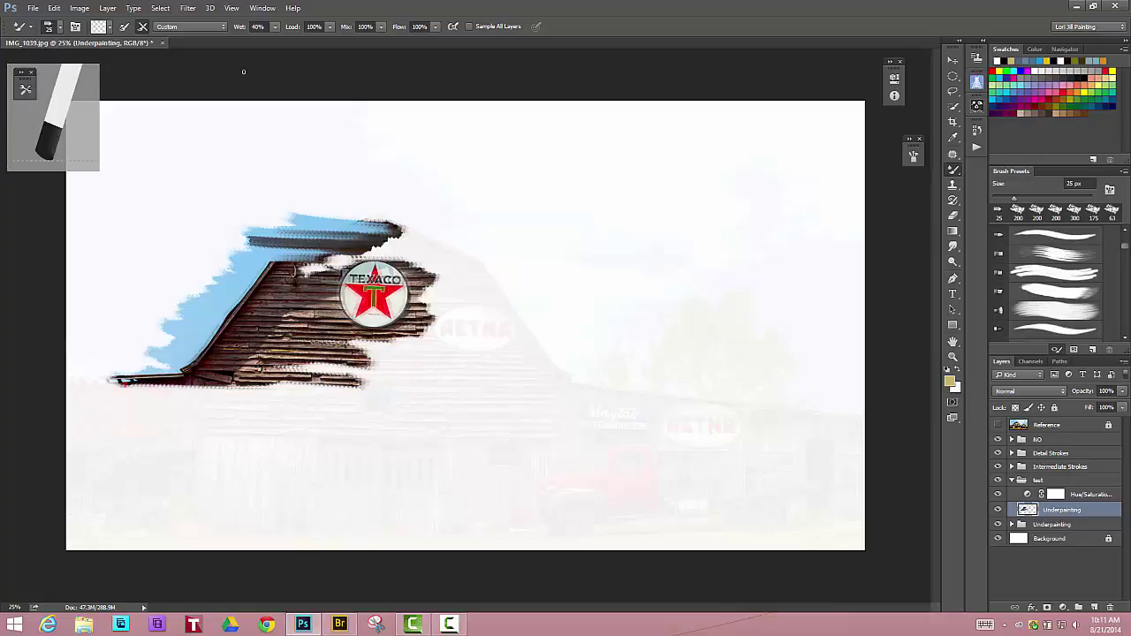
# Save the current brush as the tool preset 'Mixer Brush Tool Erodible Flat 1'.
pyautogui.click(33, 29)
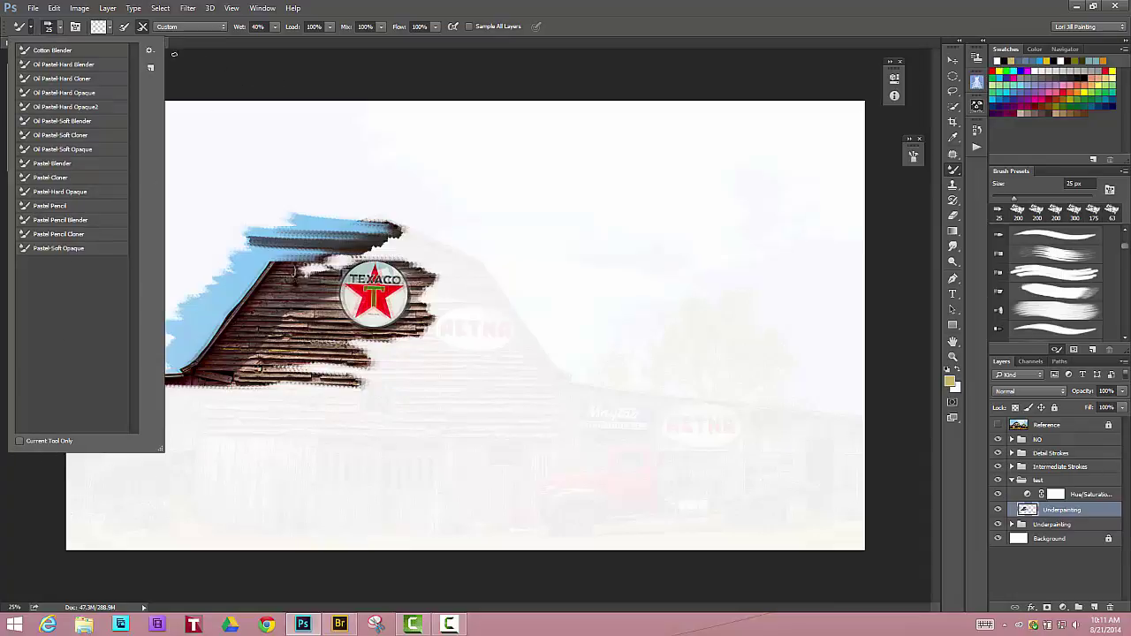
pyautogui.click(150, 50)
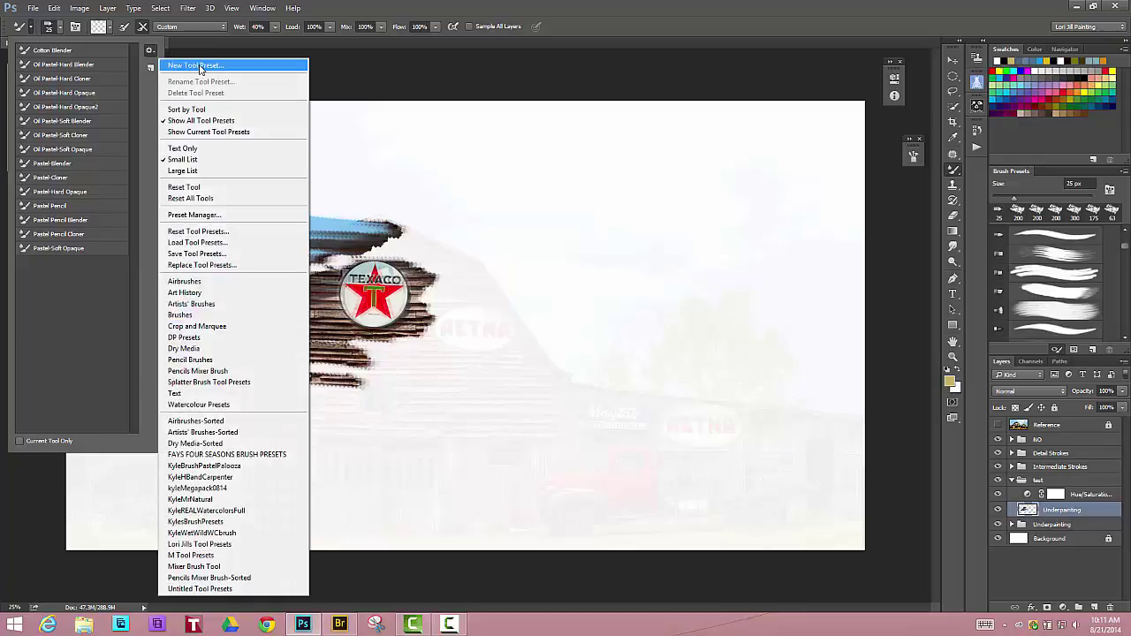
pyautogui.click(197, 66)
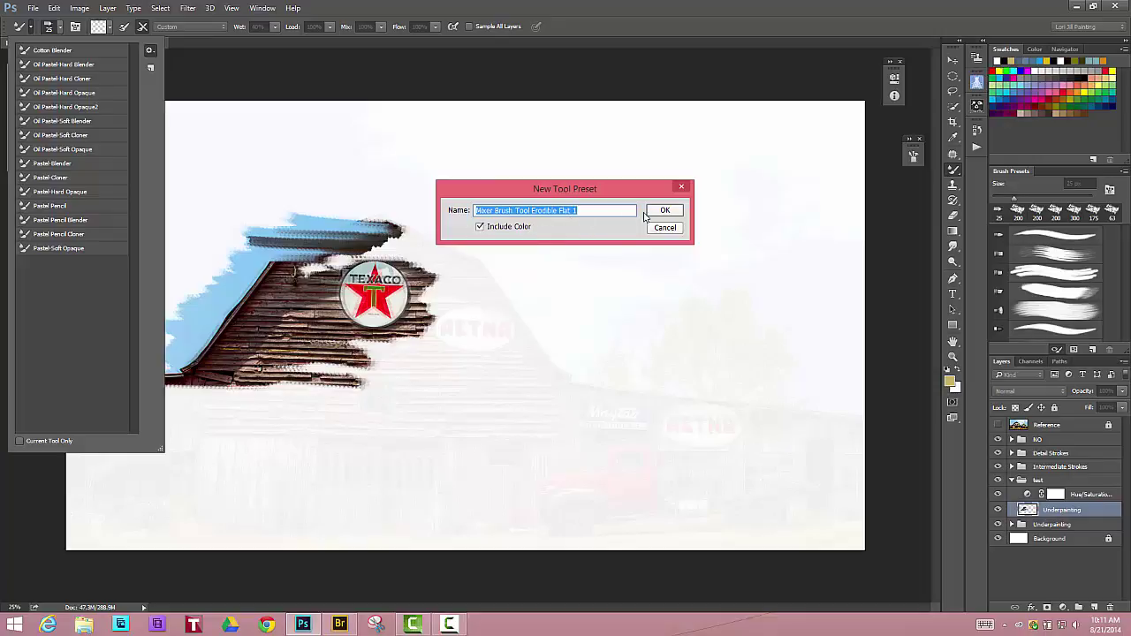
pyautogui.click(664, 212)
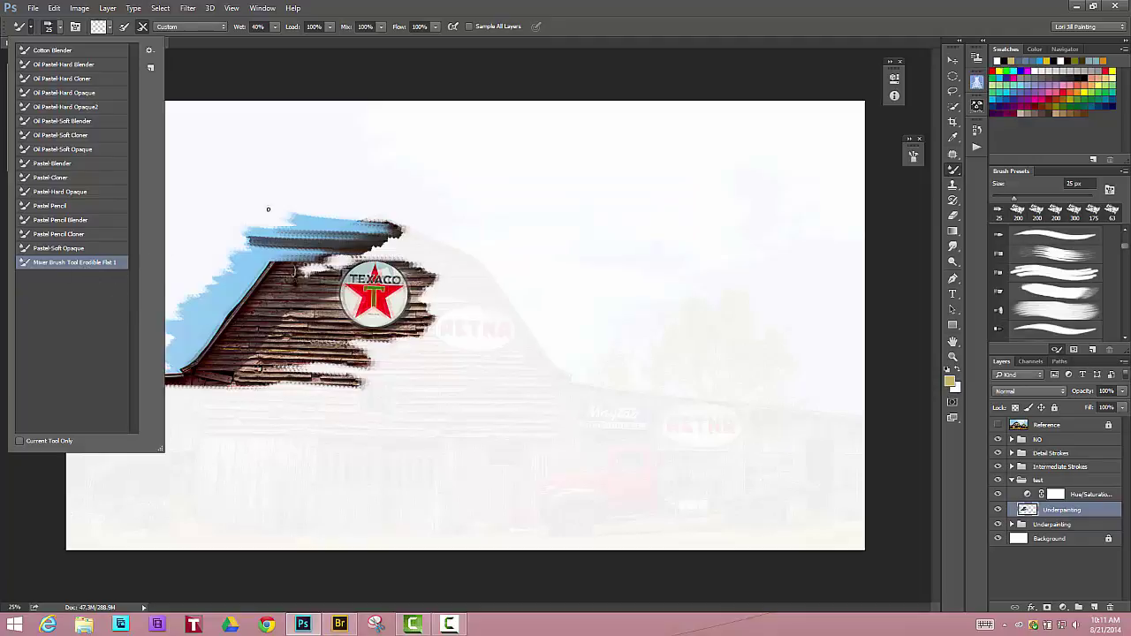
pyautogui.click(453, 195)
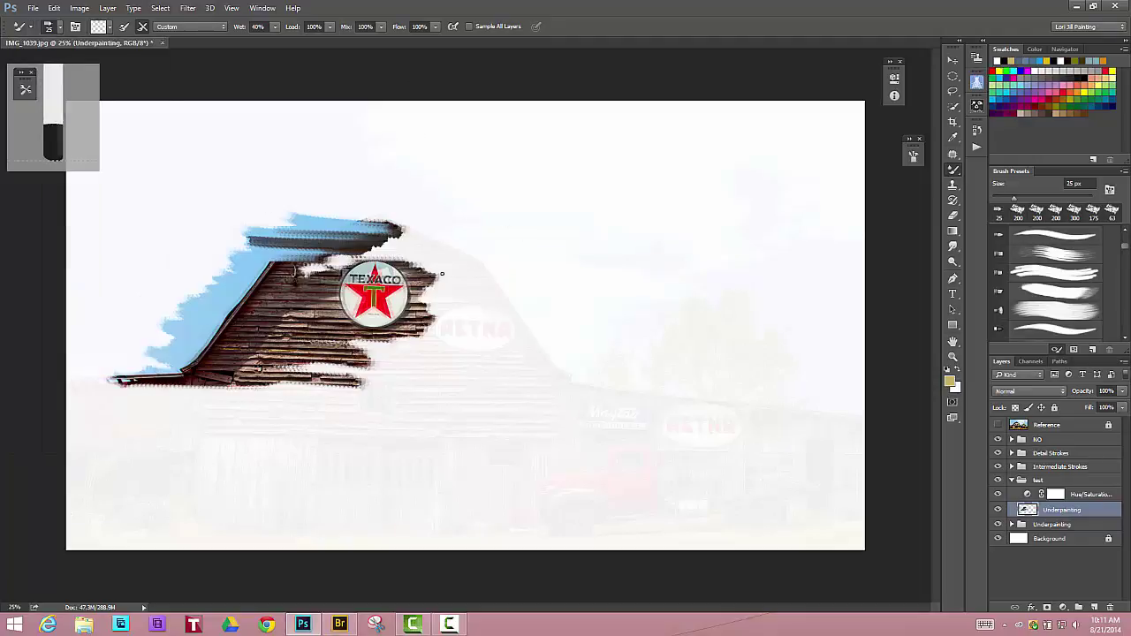
# Delete the test layer group and expand the Underpainting group.
pyautogui.click(1011, 482)
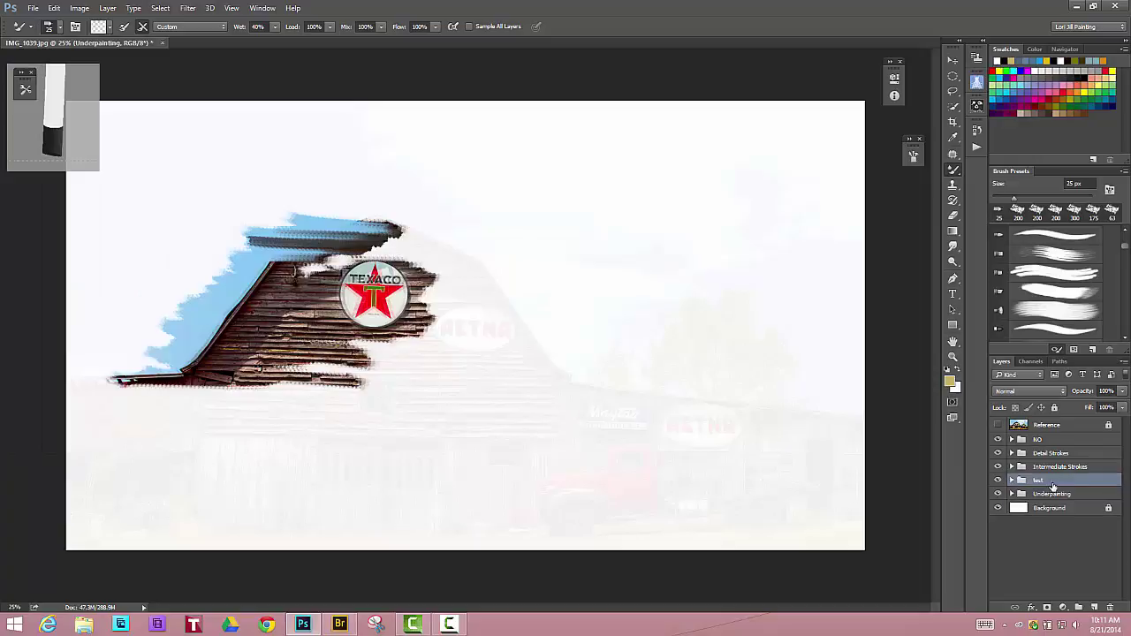
pyautogui.moveTo(1086, 480); pyautogui.dragTo(1110, 607)
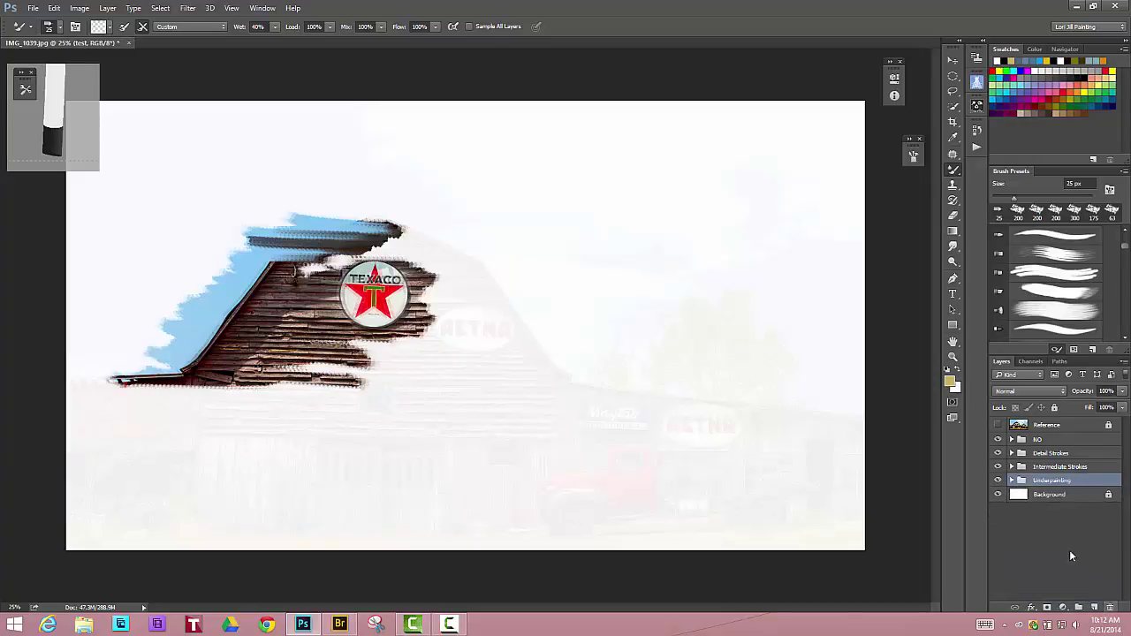
pyautogui.click(1011, 481)
# Target the Underpainting layer and enlarge the mixer brush three sizes for broad strokes.
pyautogui.click(1025, 511)
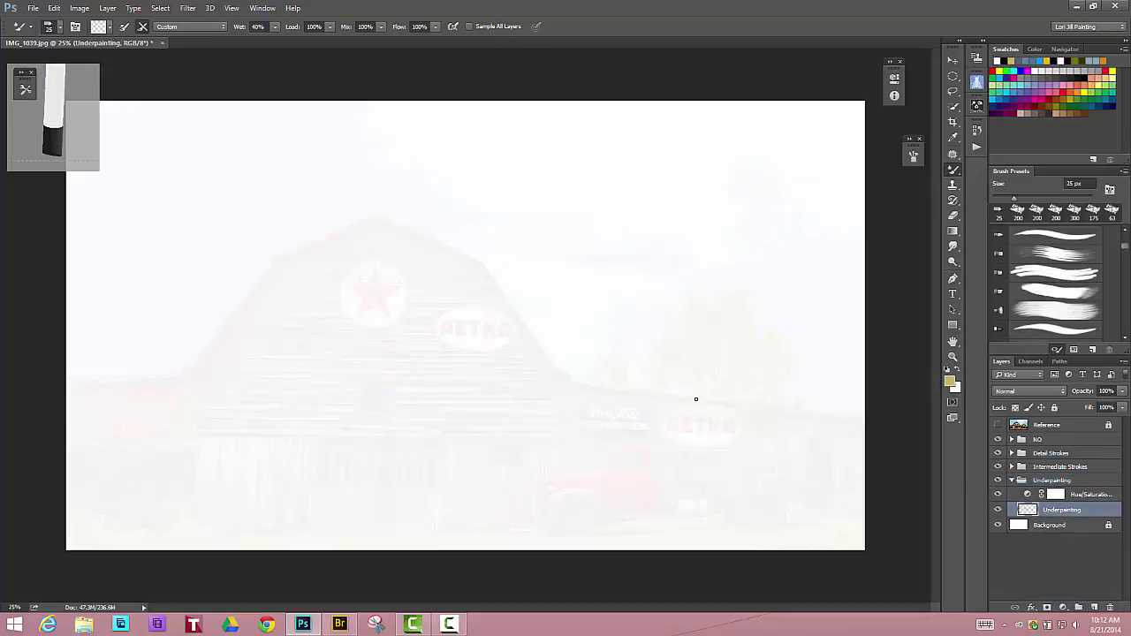
pyautogui.press(']')
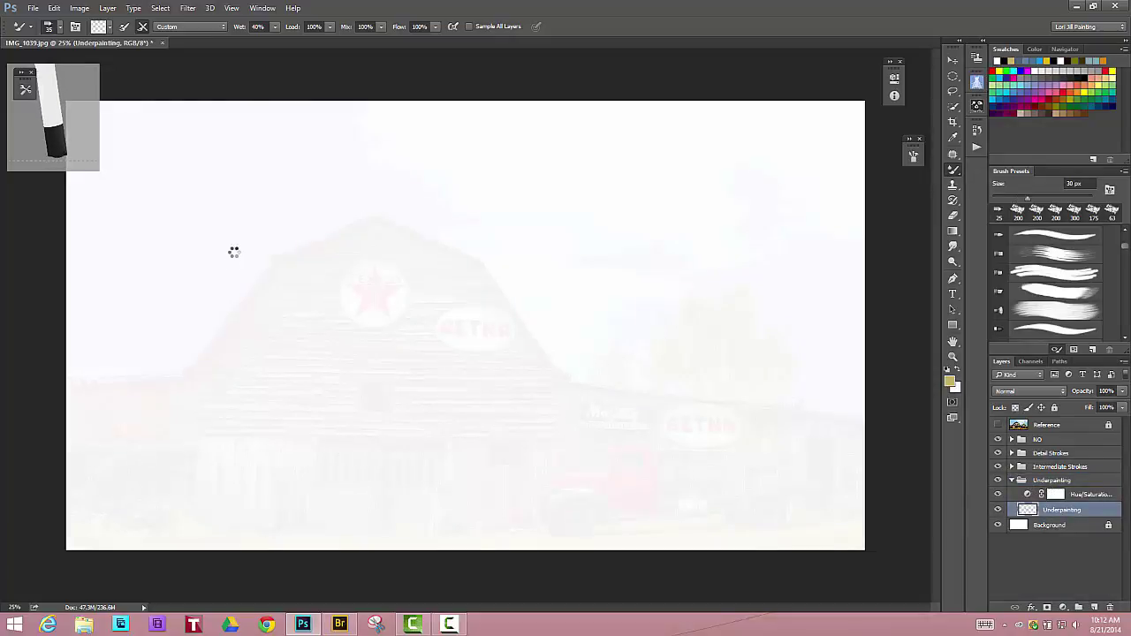
pyautogui.press(']')
pyautogui.press(']')
pyautogui.press(']')
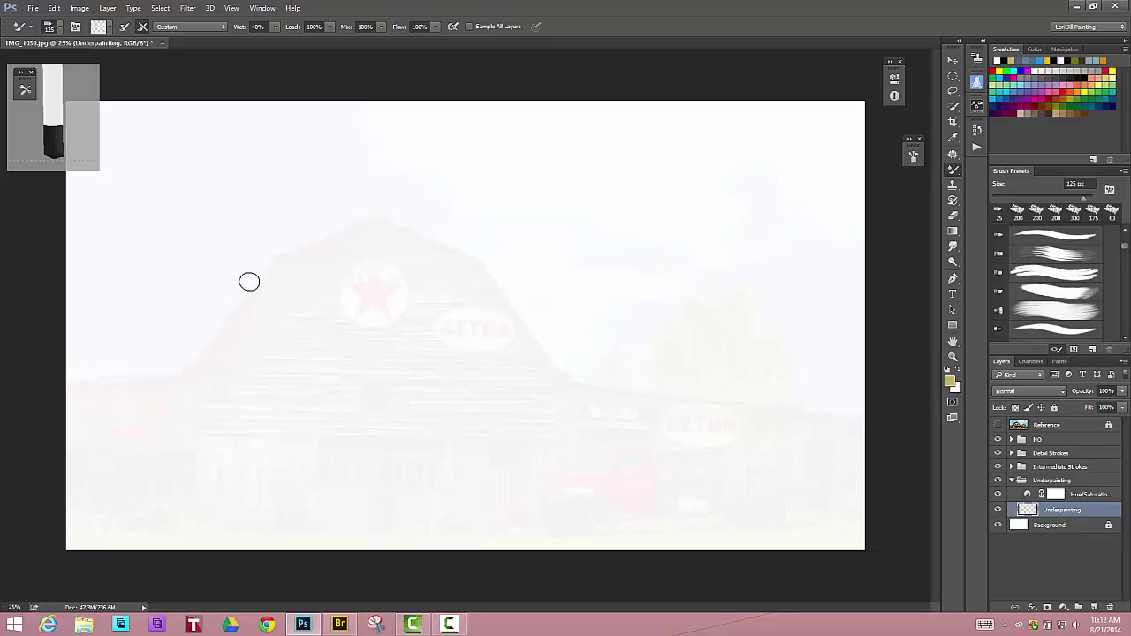
pyautogui.press(']')
pyautogui.press(']')
pyautogui.press(']')
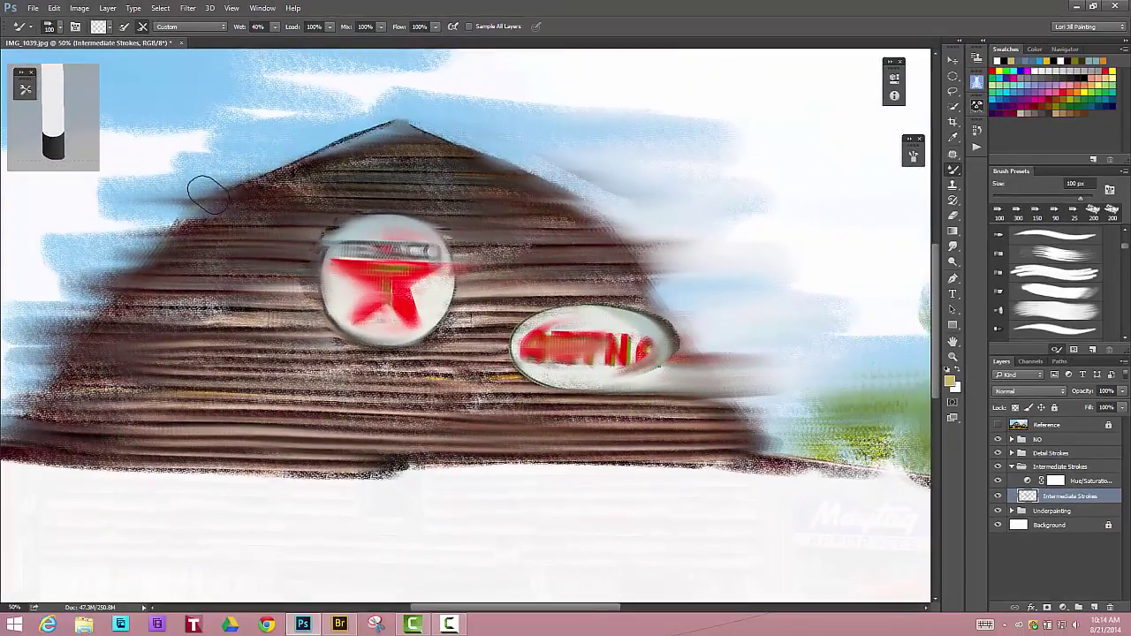
# Crisp up both roof slope edges, blend the sky along them, and repaint the upper-left boards.
pyautogui.moveTo(196, 200); pyautogui.dragTo(137, 261)
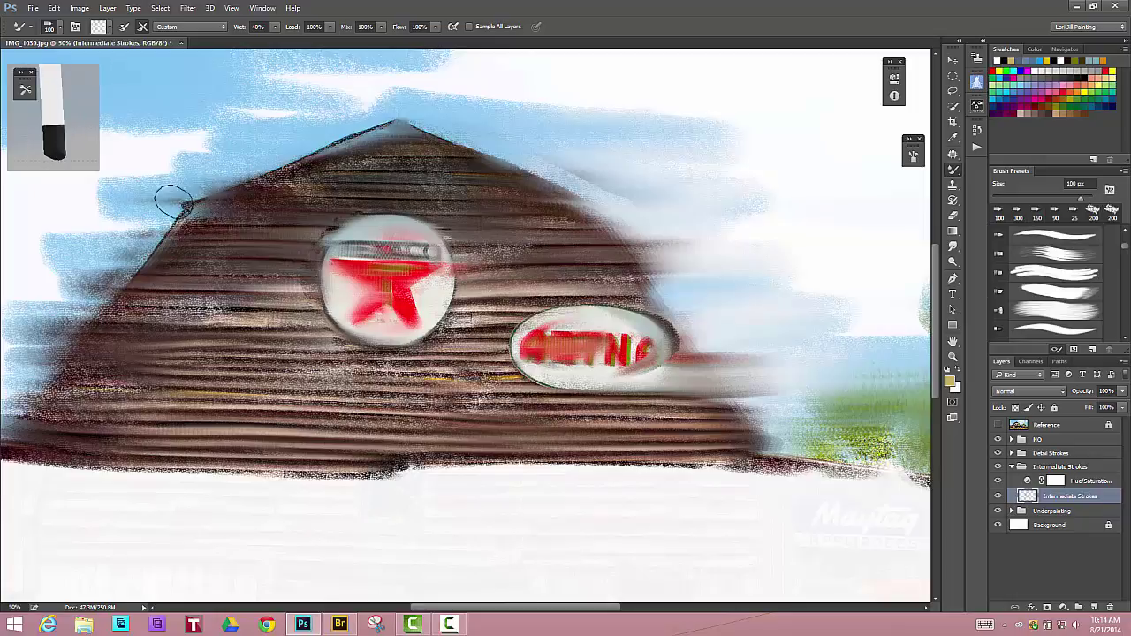
pyautogui.moveTo(210, 205)
pyautogui.mouseDown()
pyautogui.moveTo(275, 188)
pyautogui.moveTo(267, 181)
pyautogui.moveTo(362, 173)
pyautogui.moveTo(369, 163)
pyautogui.moveTo(348, 150)
pyautogui.moveTo(430, 146)
pyautogui.moveTo(377, 130)
pyautogui.moveTo(470, 154)
pyautogui.moveTo(374, 135)
pyautogui.moveTo(184, 210)
pyautogui.mouseUp()
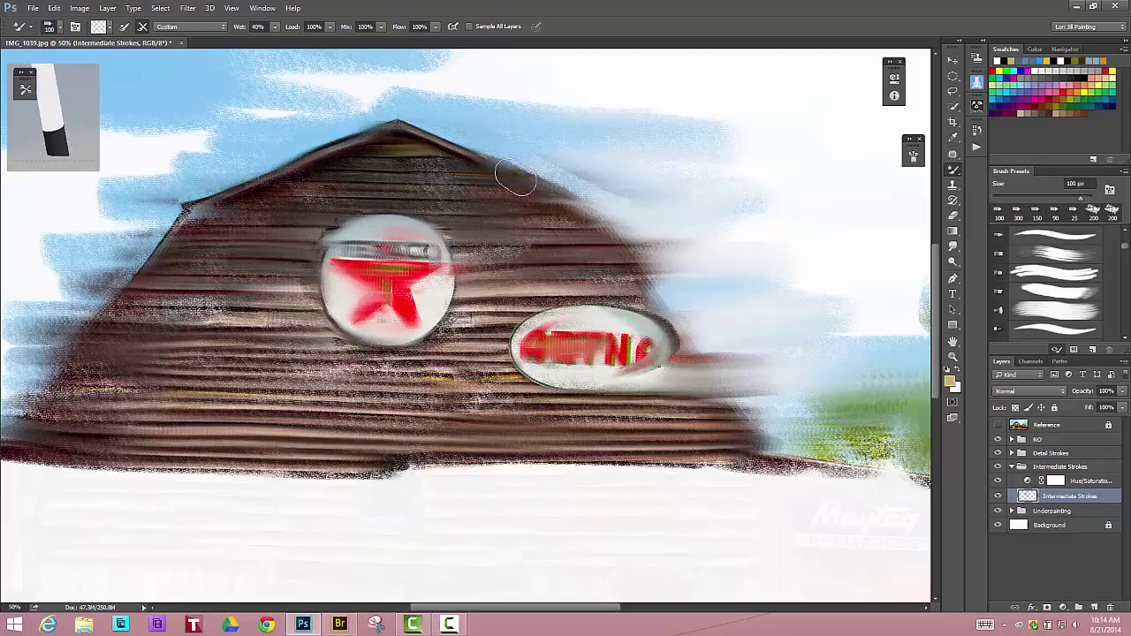
pyautogui.moveTo(516, 180)
pyautogui.mouseDown()
pyautogui.moveTo(604, 210)
pyautogui.moveTo(662, 301)
pyautogui.mouseUp()
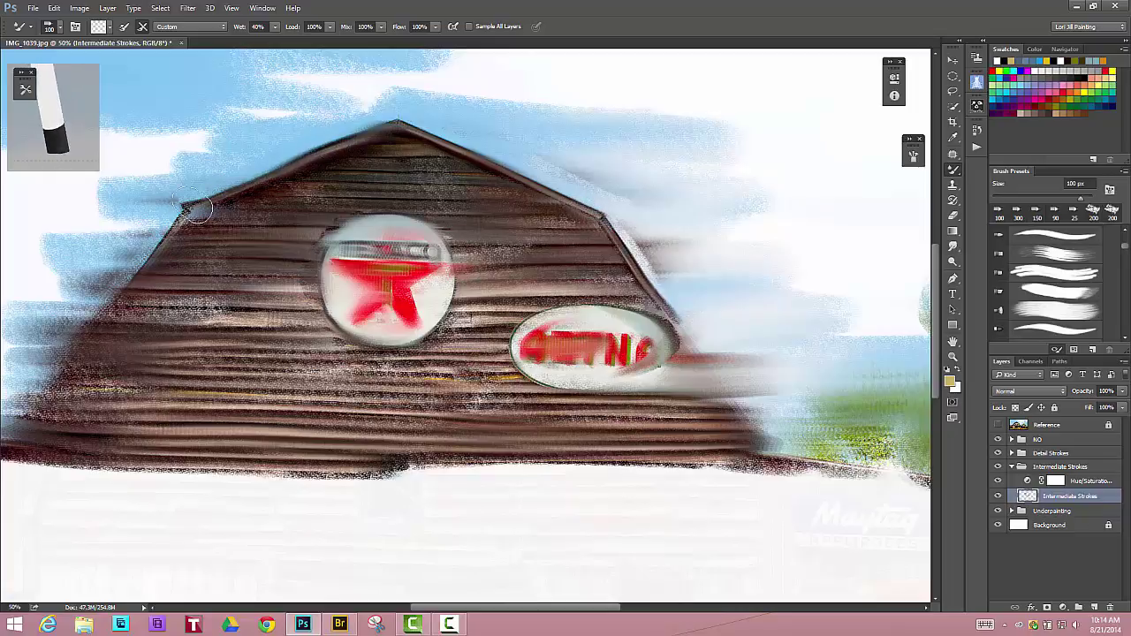
pyautogui.moveTo(198, 208); pyautogui.dragTo(77, 327)
pyautogui.moveTo(112, 291); pyautogui.dragTo(49, 378)
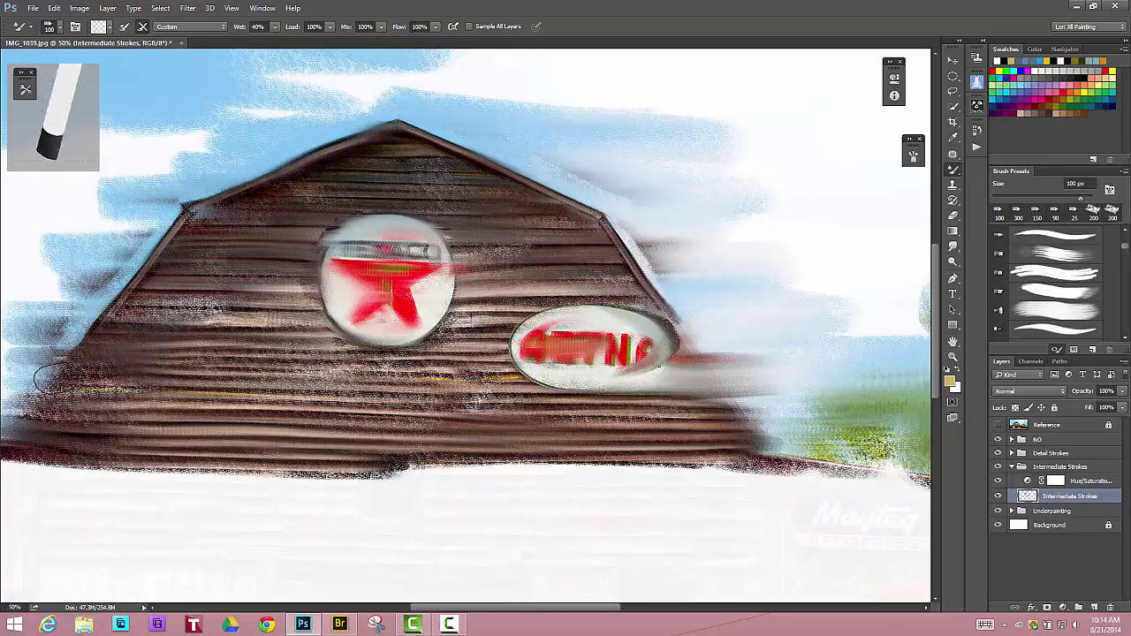
pyautogui.moveTo(133, 197)
pyautogui.mouseDown()
pyautogui.moveTo(159, 225)
pyautogui.moveTo(92, 257)
pyautogui.moveTo(148, 249)
pyautogui.moveTo(89, 280)
pyautogui.moveTo(115, 272)
pyautogui.moveTo(105, 271)
pyautogui.moveTo(86, 298)
pyautogui.mouseUp()
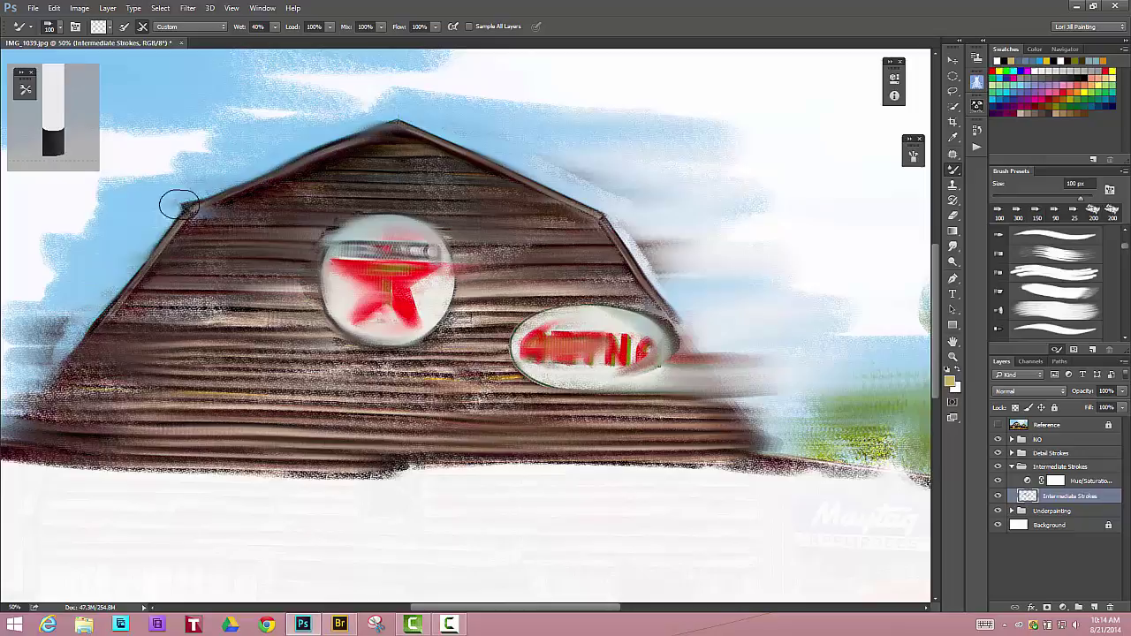
pyautogui.moveTo(235, 179)
pyautogui.mouseDown()
pyautogui.moveTo(227, 142)
pyautogui.moveTo(237, 134)
pyautogui.moveTo(276, 129)
pyautogui.moveTo(215, 113)
pyautogui.moveTo(383, 112)
pyautogui.moveTo(271, 81)
pyautogui.moveTo(295, 65)
pyautogui.moveTo(436, 63)
pyautogui.moveTo(361, 72)
pyautogui.moveTo(416, 83)
pyautogui.moveTo(565, 83)
pyautogui.mouseUp()
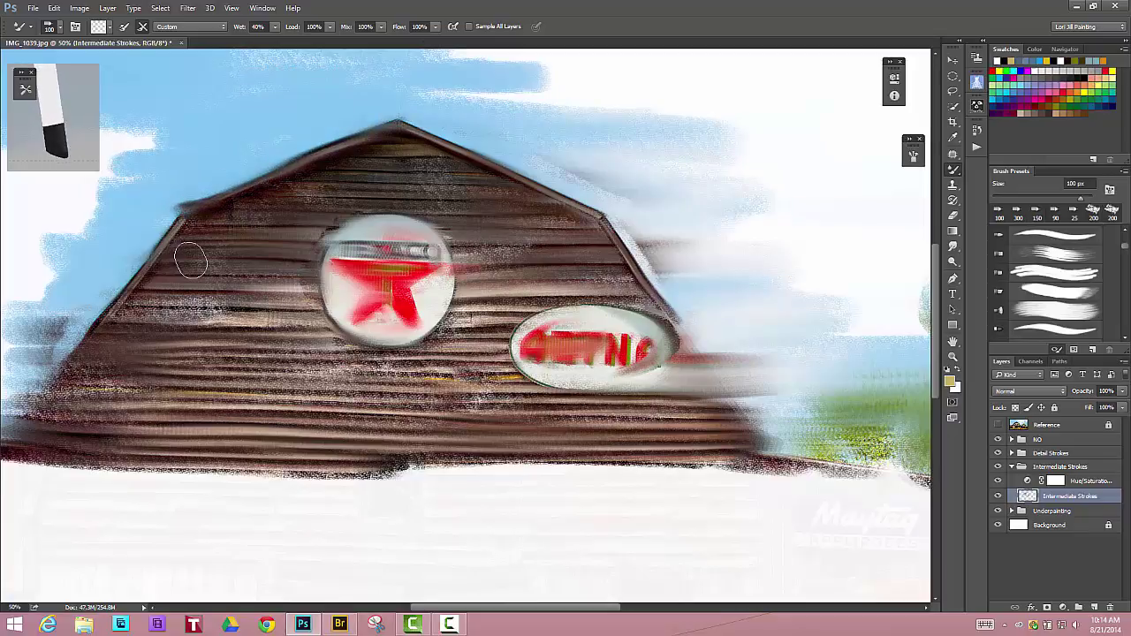
pyautogui.moveTo(191, 261)
pyautogui.mouseDown()
pyautogui.moveTo(207, 227)
pyautogui.moveTo(283, 225)
pyautogui.moveTo(235, 211)
pyautogui.moveTo(356, 186)
pyautogui.moveTo(340, 178)
pyautogui.moveTo(455, 163)
pyautogui.moveTo(450, 193)
pyautogui.moveTo(554, 211)
pyautogui.moveTo(453, 211)
pyautogui.mouseUp()
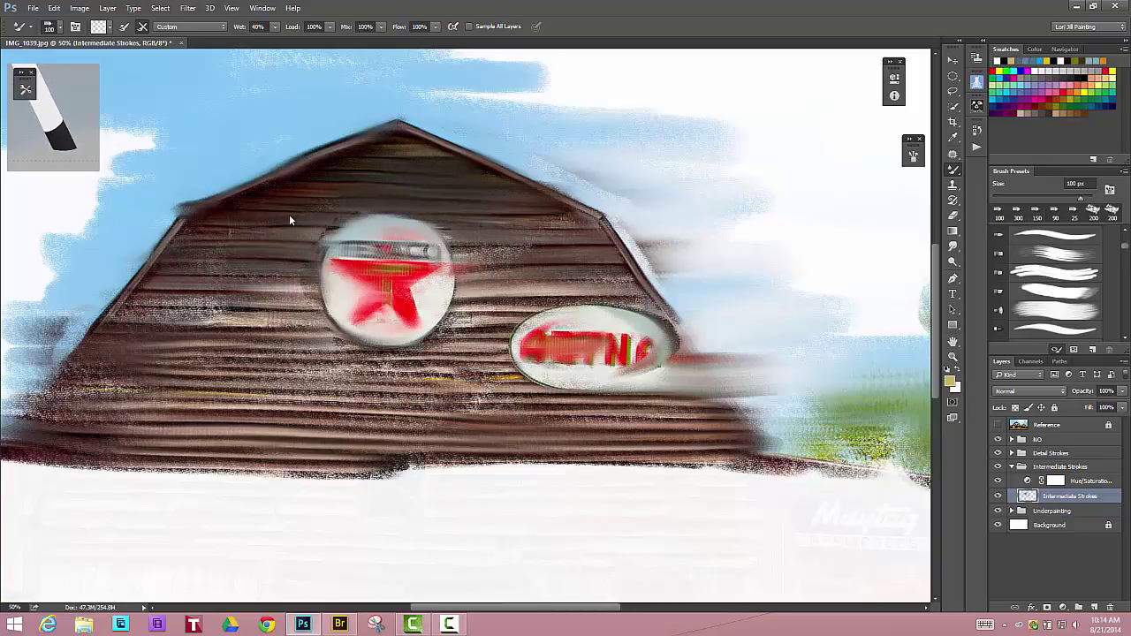
# Expand the Detail Strokes group and make its layer the painting target.
pyautogui.click(1009, 468)
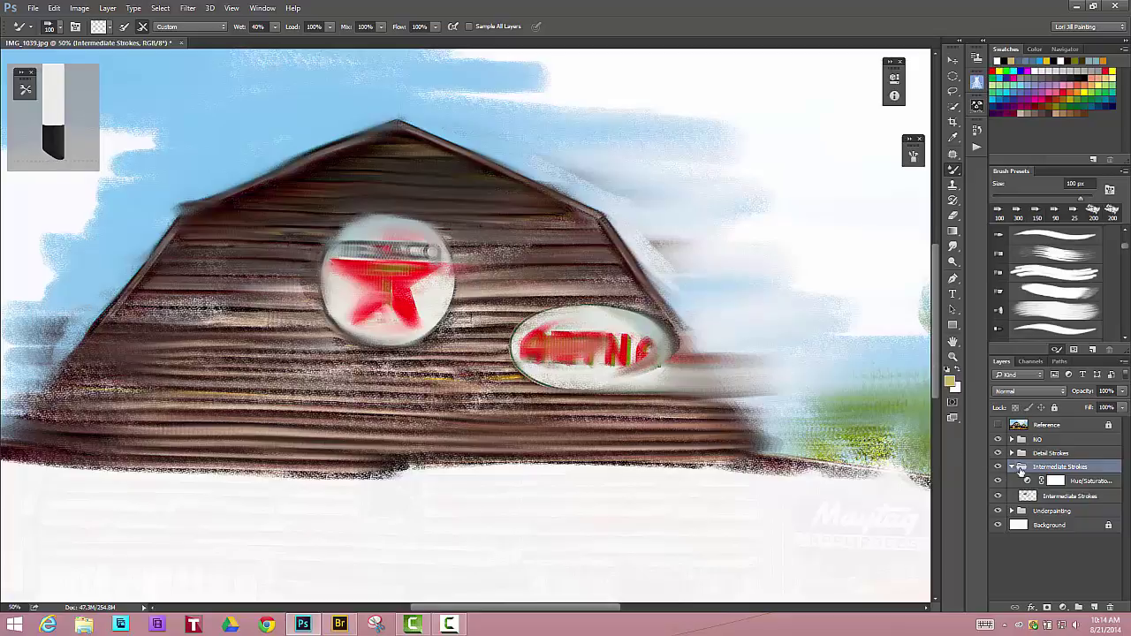
pyautogui.click(1011, 453)
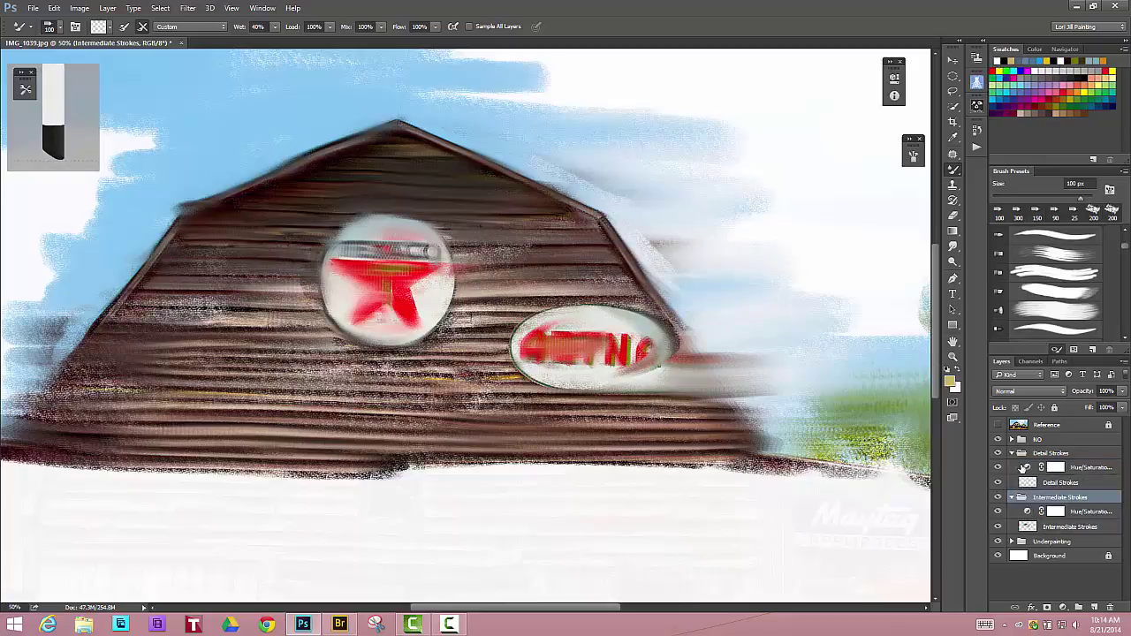
pyautogui.click(1031, 482)
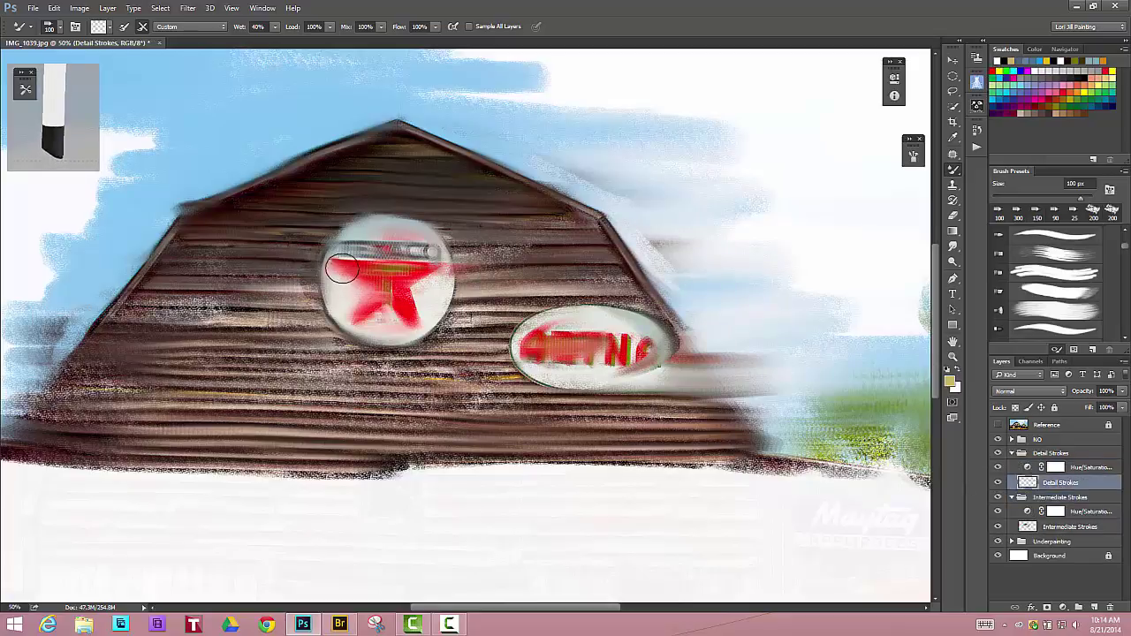
# Zoom to 100% on the Texaco star sign and shrink the mixer brush to 15 px.
pyautogui.press('z')
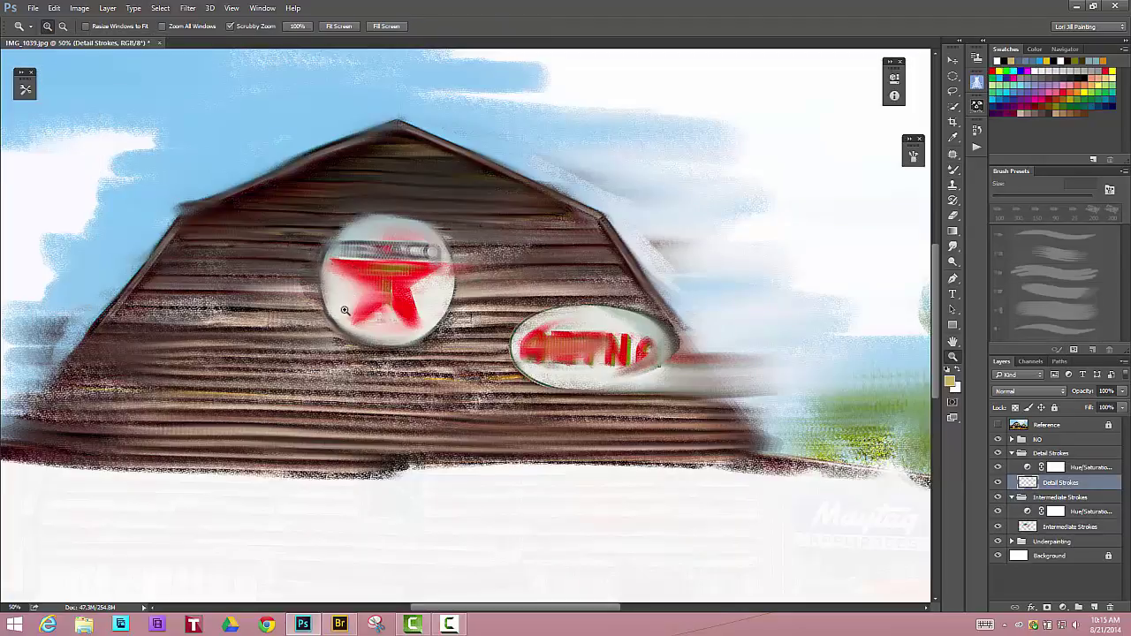
pyautogui.click(365, 312)
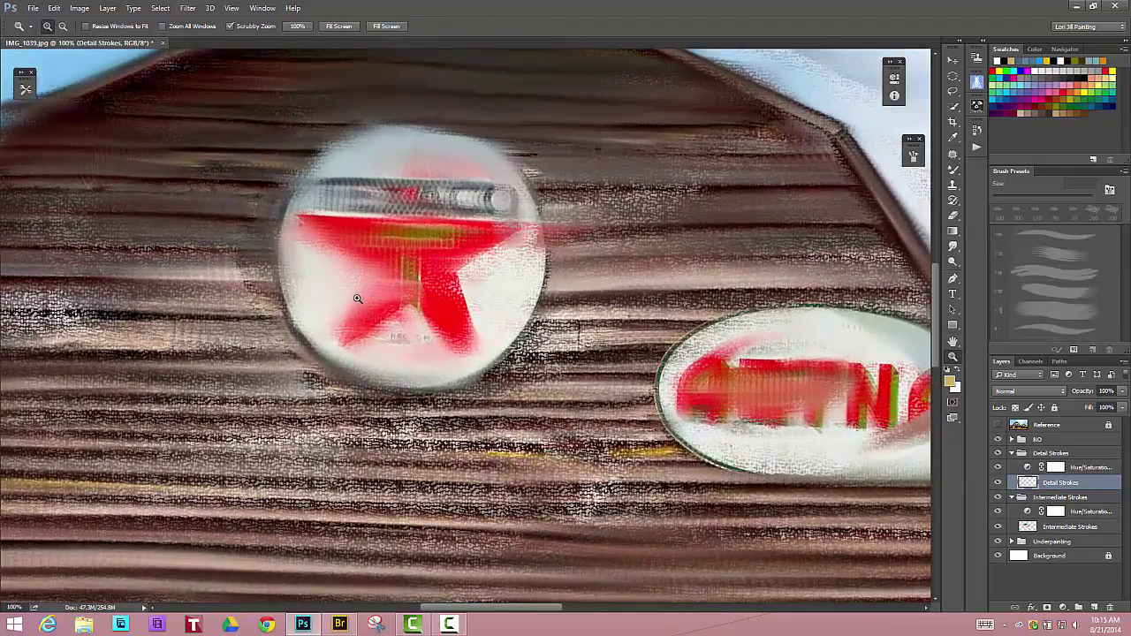
pyautogui.press('b')
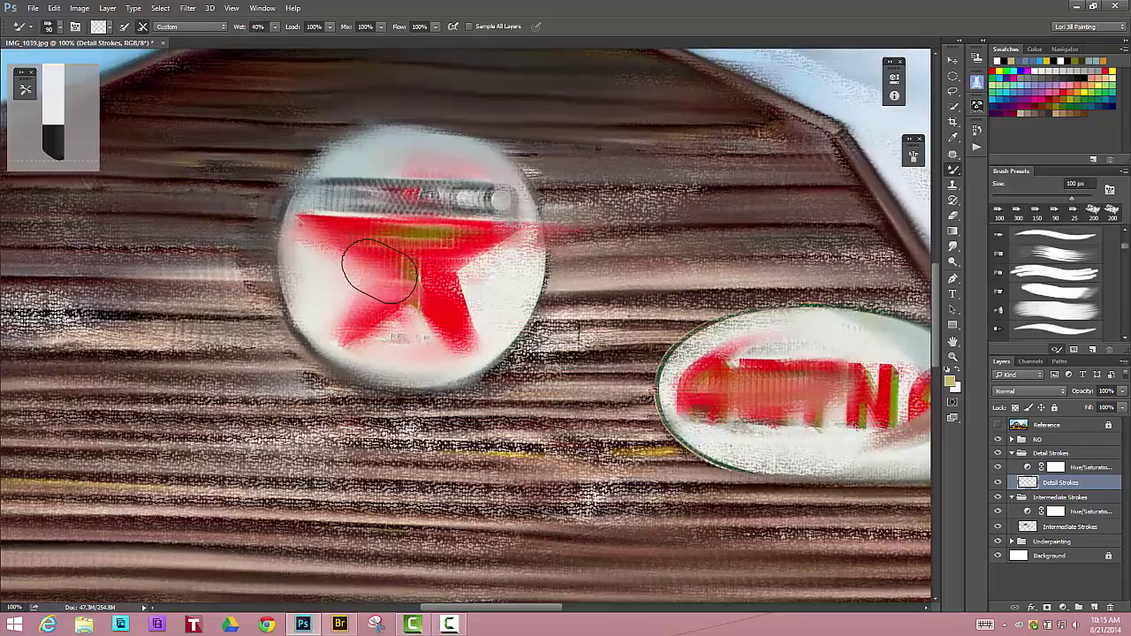
pyautogui.press('[')
pyautogui.press('[')
pyautogui.press('[')
pyautogui.press('[')
pyautogui.press('[')
pyautogui.press('[')
pyautogui.press('[')
# Darken the Texaco sign's rim all around at 20 px, cleaning the red bleed on the right.
pyautogui.moveTo(298, 185)
pyautogui.mouseDown()
pyautogui.moveTo(275, 211)
pyautogui.moveTo(304, 182)
pyautogui.moveTo(280, 217)
pyautogui.moveTo(300, 189)
pyautogui.moveTo(298, 241)
pyautogui.moveTo(275, 228)
pyautogui.moveTo(275, 288)
pyautogui.mouseUp()
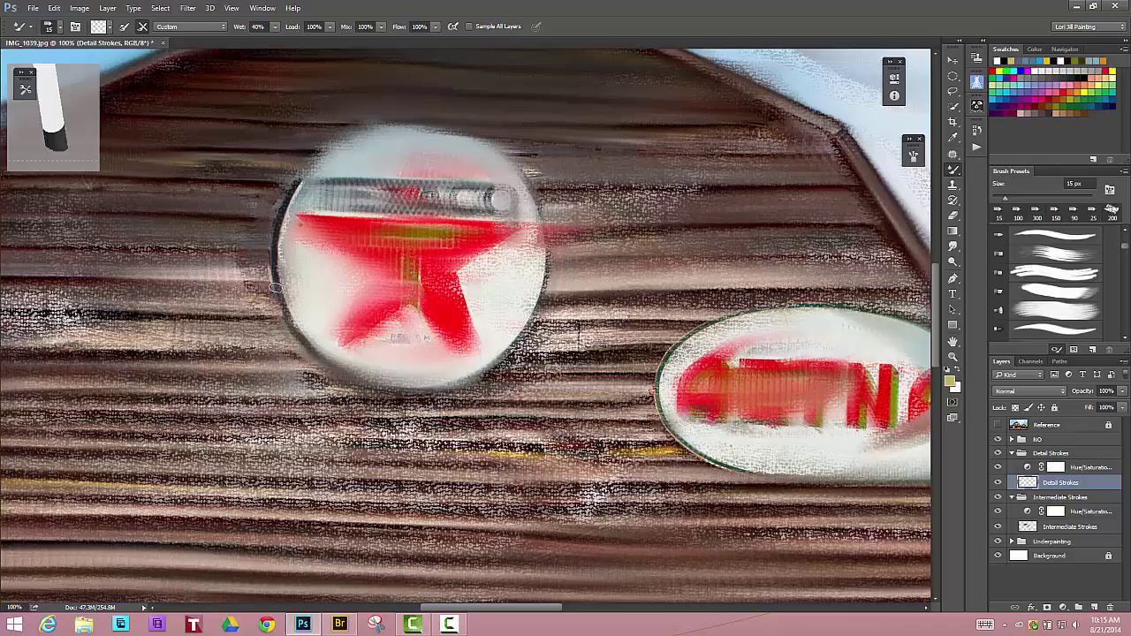
pyautogui.moveTo(294, 327)
pyautogui.mouseDown()
pyautogui.moveTo(297, 347)
pyautogui.moveTo(325, 366)
pyautogui.mouseUp()
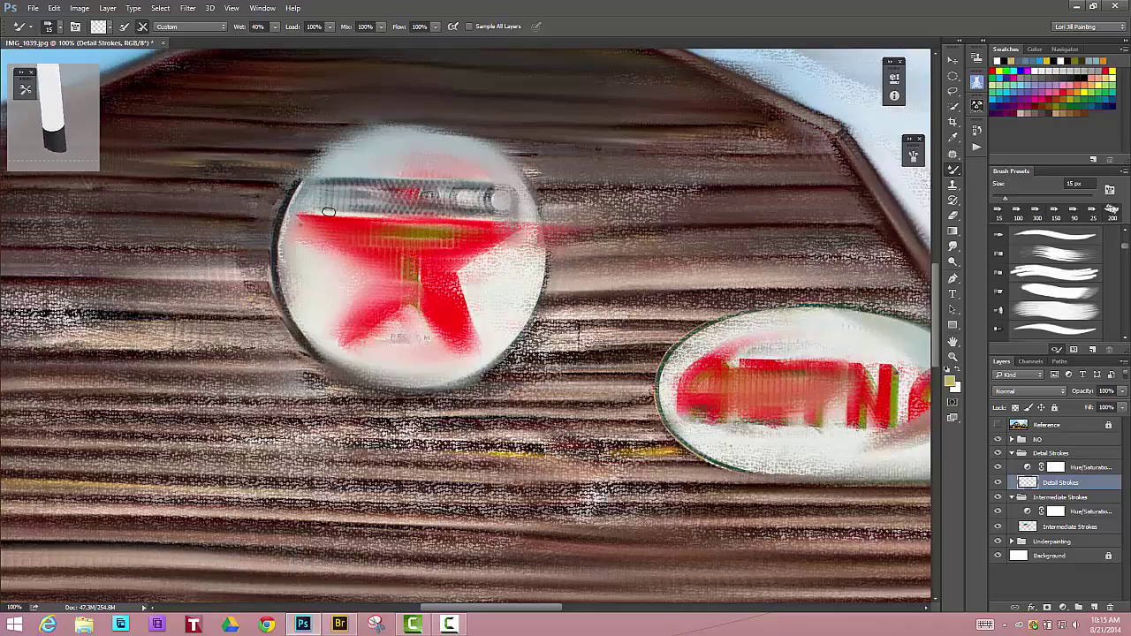
pyautogui.press(']')
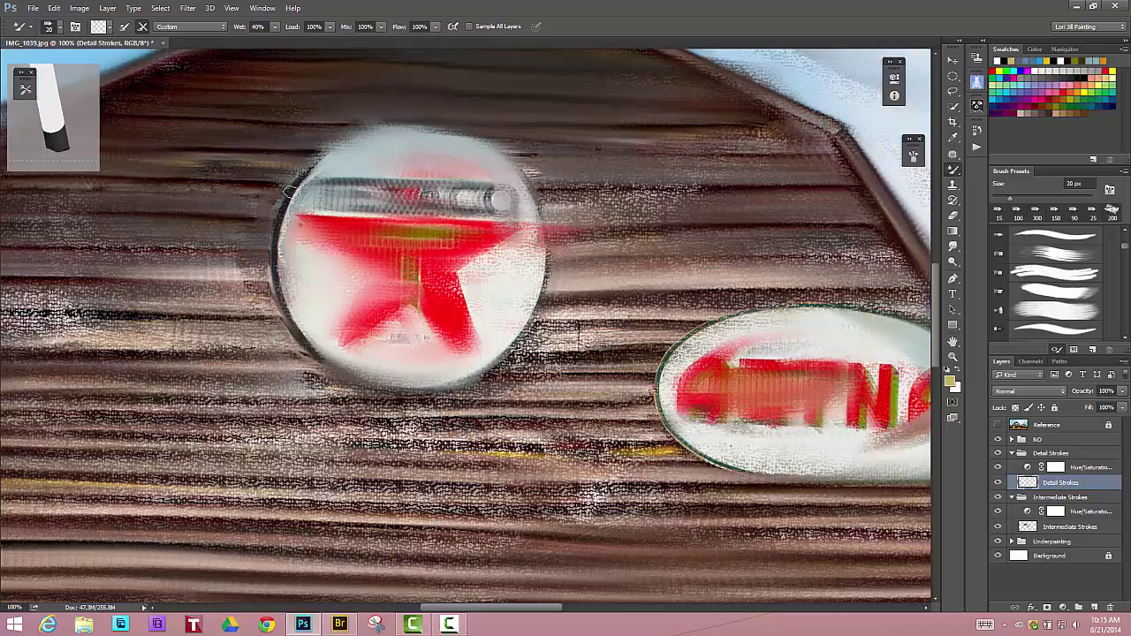
pyautogui.moveTo(357, 134)
pyautogui.mouseDown()
pyautogui.moveTo(295, 176)
pyautogui.moveTo(402, 124)
pyautogui.mouseUp()
pyautogui.moveTo(337, 156); pyautogui.dragTo(371, 133)
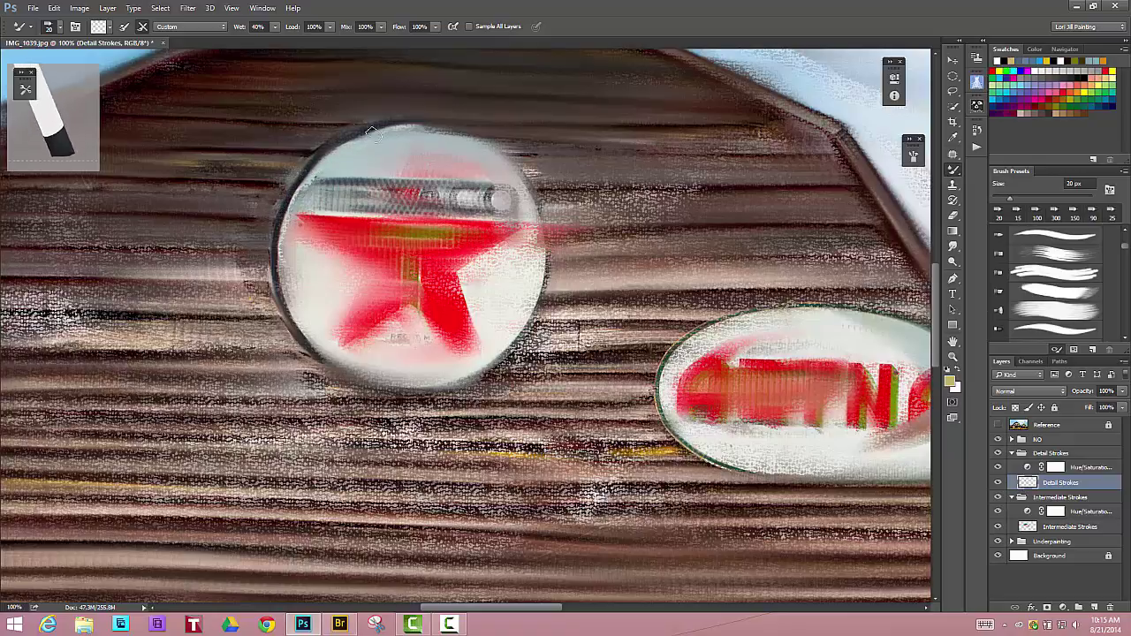
pyautogui.moveTo(451, 129)
pyautogui.mouseDown()
pyautogui.moveTo(491, 148)
pyautogui.moveTo(379, 132)
pyautogui.moveTo(497, 157)
pyautogui.moveTo(399, 125)
pyautogui.moveTo(515, 164)
pyautogui.moveTo(497, 164)
pyautogui.moveTo(448, 122)
pyautogui.moveTo(514, 158)
pyautogui.moveTo(497, 152)
pyautogui.moveTo(543, 204)
pyautogui.mouseUp()
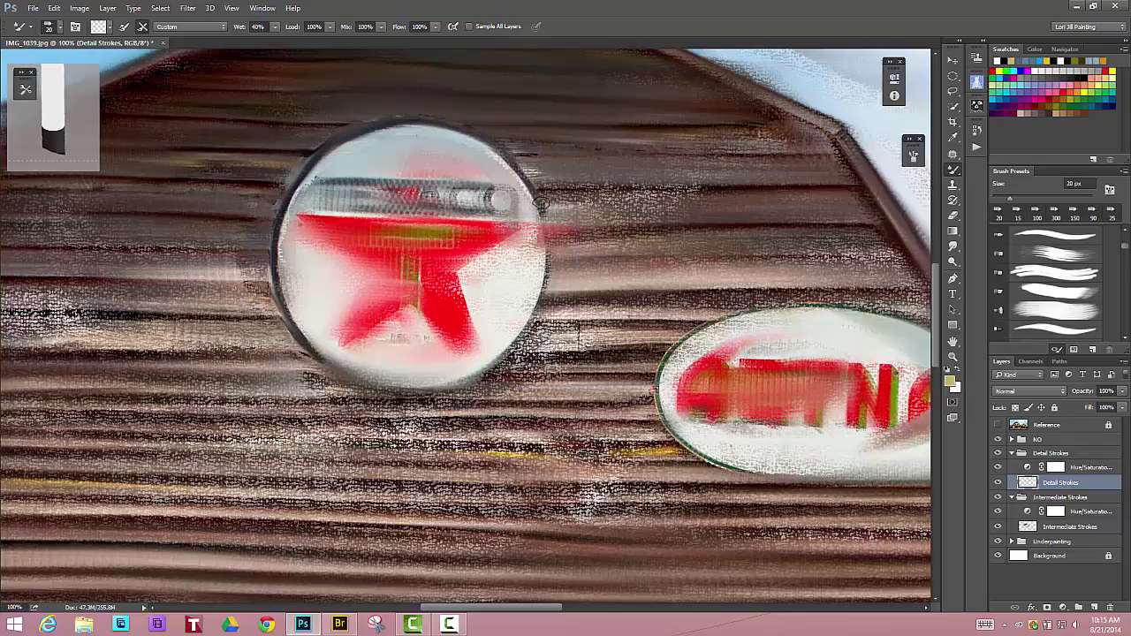
pyautogui.moveTo(550, 259)
pyautogui.mouseDown()
pyautogui.moveTo(518, 324)
pyautogui.moveTo(551, 275)
pyautogui.moveTo(522, 328)
pyautogui.moveTo(546, 260)
pyautogui.moveTo(506, 345)
pyautogui.moveTo(462, 384)
pyautogui.moveTo(277, 368)
pyautogui.moveTo(314, 352)
pyautogui.moveTo(364, 384)
pyautogui.moveTo(344, 374)
pyautogui.moveTo(430, 389)
pyautogui.moveTo(417, 364)
pyautogui.moveTo(341, 343)
pyautogui.moveTo(370, 290)
pyautogui.moveTo(348, 320)
pyautogui.moveTo(363, 269)
pyautogui.moveTo(339, 341)
pyautogui.moveTo(367, 265)
pyautogui.moveTo(351, 346)
pyautogui.moveTo(413, 283)
pyautogui.moveTo(363, 336)
pyautogui.moveTo(364, 273)
pyautogui.moveTo(305, 218)
pyautogui.moveTo(351, 245)
pyautogui.mouseUp()
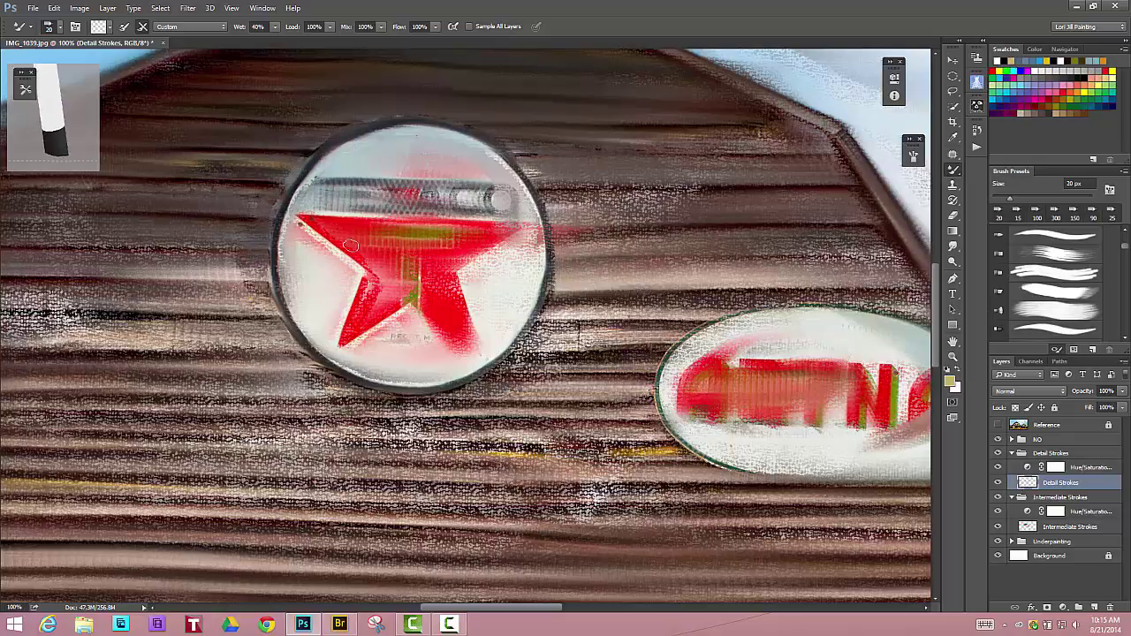
# Sharpen the red star's edges and points, repaint the lettering and green T, and blend the white rim.
pyautogui.moveTo(419, 215)
pyautogui.mouseDown()
pyautogui.moveTo(356, 217)
pyautogui.moveTo(536, 224)
pyautogui.moveTo(449, 274)
pyautogui.moveTo(481, 257)
pyautogui.mouseUp()
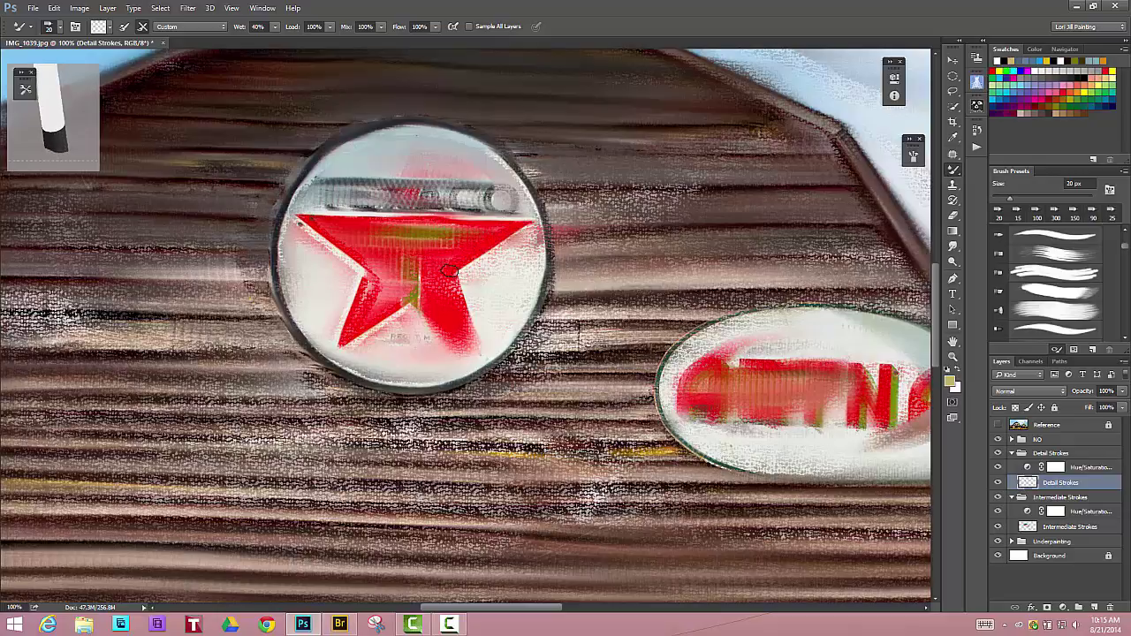
pyautogui.moveTo(411, 303)
pyautogui.mouseDown()
pyautogui.moveTo(458, 347)
pyautogui.moveTo(437, 313)
pyautogui.moveTo(472, 358)
pyautogui.mouseUp()
pyautogui.moveTo(463, 302); pyautogui.dragTo(485, 354)
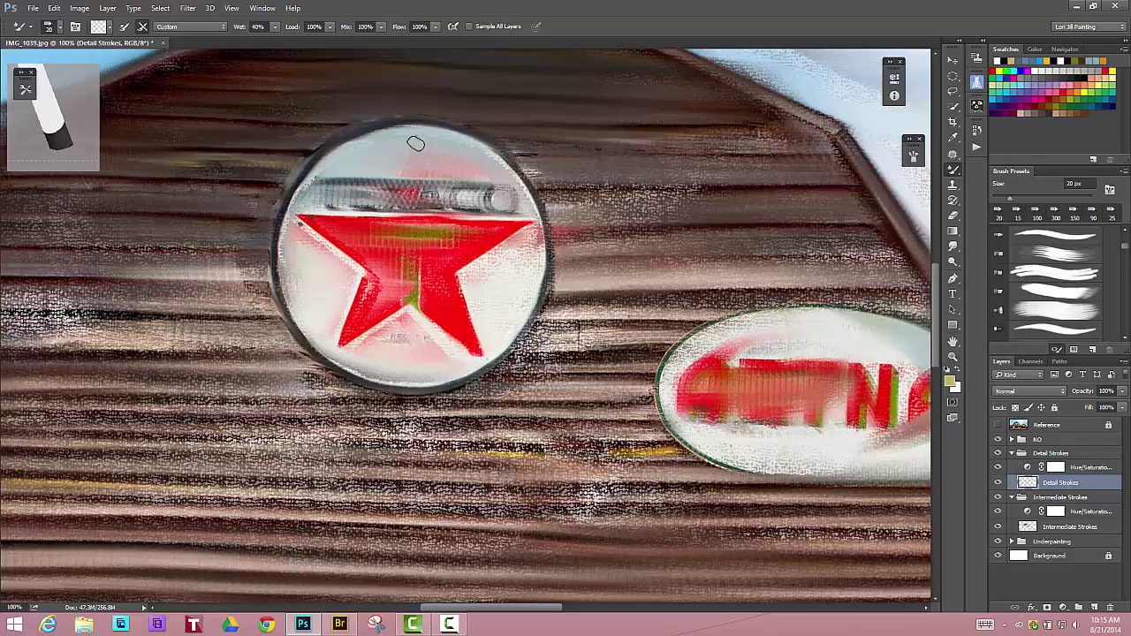
pyautogui.moveTo(415, 143)
pyautogui.mouseDown()
pyautogui.moveTo(400, 170)
pyautogui.moveTo(417, 138)
pyautogui.moveTo(325, 182)
pyautogui.moveTo(350, 171)
pyautogui.moveTo(386, 208)
pyautogui.moveTo(386, 180)
pyautogui.moveTo(391, 210)
pyautogui.moveTo(424, 183)
pyautogui.moveTo(451, 209)
pyautogui.moveTo(466, 184)
pyautogui.moveTo(468, 208)
pyautogui.moveTo(510, 184)
pyautogui.moveTo(495, 205)
pyautogui.moveTo(498, 181)
pyautogui.moveTo(448, 167)
pyautogui.moveTo(446, 183)
pyautogui.moveTo(448, 151)
pyautogui.moveTo(438, 152)
pyautogui.moveTo(502, 172)
pyautogui.moveTo(458, 144)
pyautogui.moveTo(441, 142)
pyautogui.moveTo(442, 160)
pyautogui.moveTo(460, 165)
pyautogui.moveTo(382, 155)
pyautogui.mouseUp()
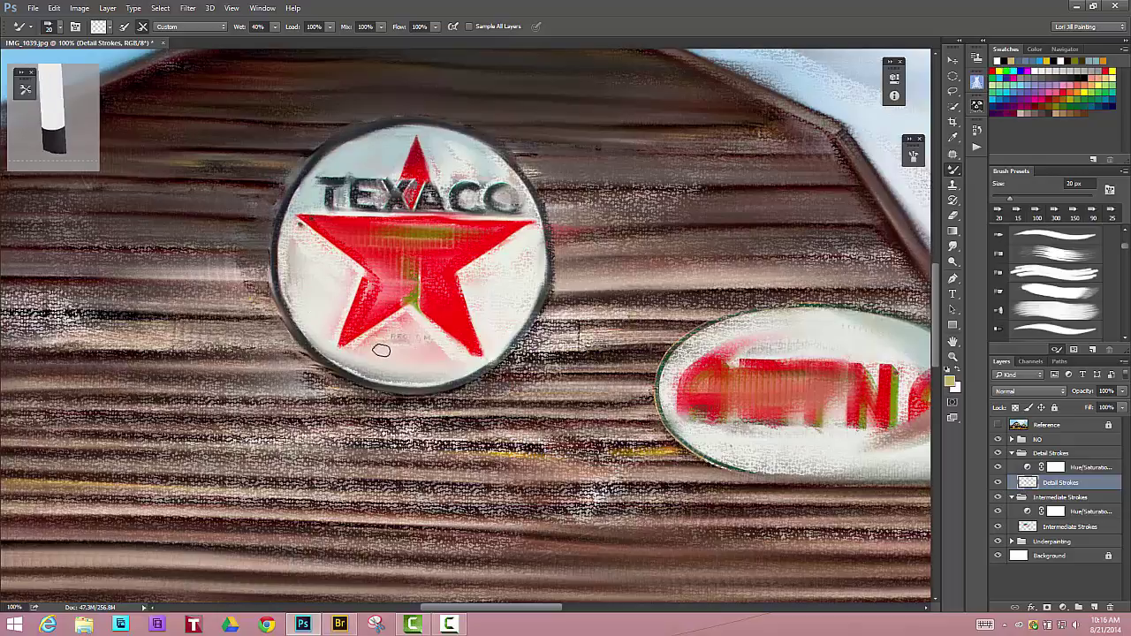
pyautogui.moveTo(380, 350)
pyautogui.mouseDown()
pyautogui.moveTo(398, 328)
pyautogui.moveTo(434, 351)
pyautogui.moveTo(398, 324)
pyautogui.mouseUp()
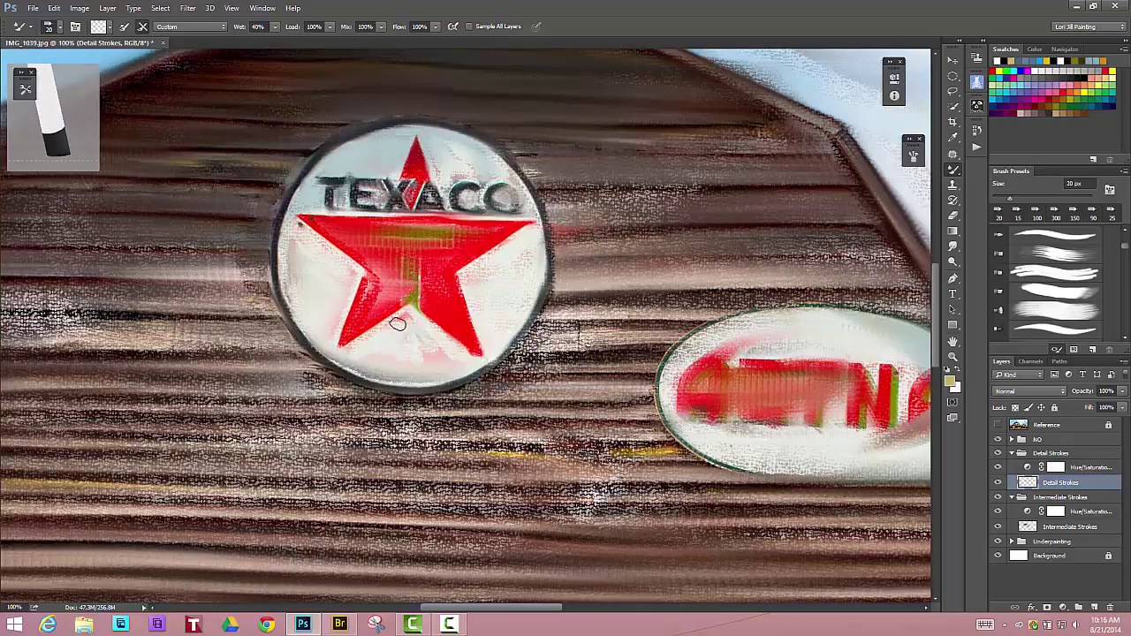
pyautogui.moveTo(412, 265)
pyautogui.mouseDown()
pyautogui.moveTo(388, 238)
pyautogui.moveTo(431, 235)
pyautogui.moveTo(375, 229)
pyautogui.moveTo(453, 231)
pyautogui.moveTo(444, 252)
pyautogui.moveTo(404, 239)
pyautogui.moveTo(408, 268)
pyautogui.mouseUp()
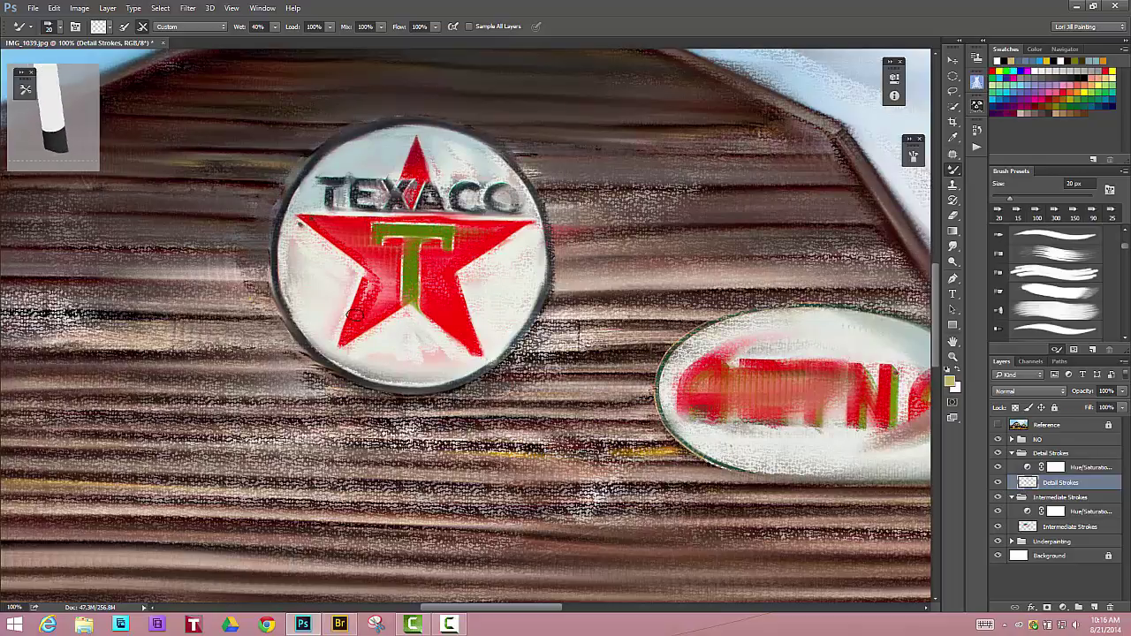
pyautogui.moveTo(318, 250)
pyautogui.mouseDown()
pyautogui.moveTo(289, 238)
pyautogui.moveTo(309, 289)
pyautogui.moveTo(264, 217)
pyautogui.mouseUp()
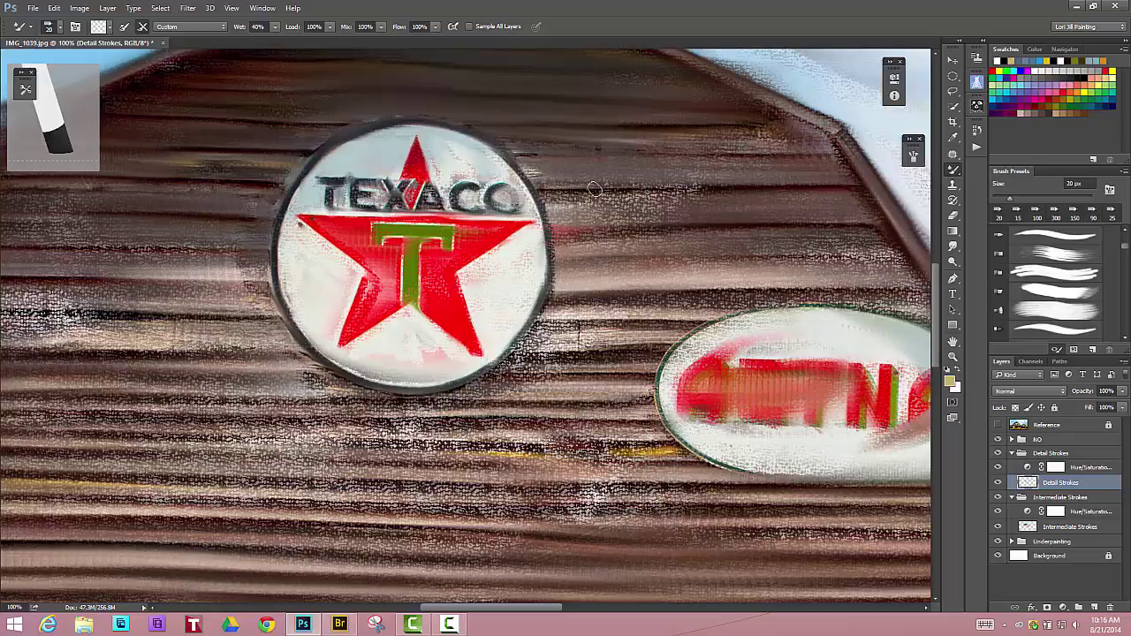
# Blend the wood grain above and beside the Texaco sign.
pyautogui.moveTo(594, 189); pyautogui.dragTo(729, 192)
pyautogui.moveTo(588, 227); pyautogui.dragTo(737, 223)
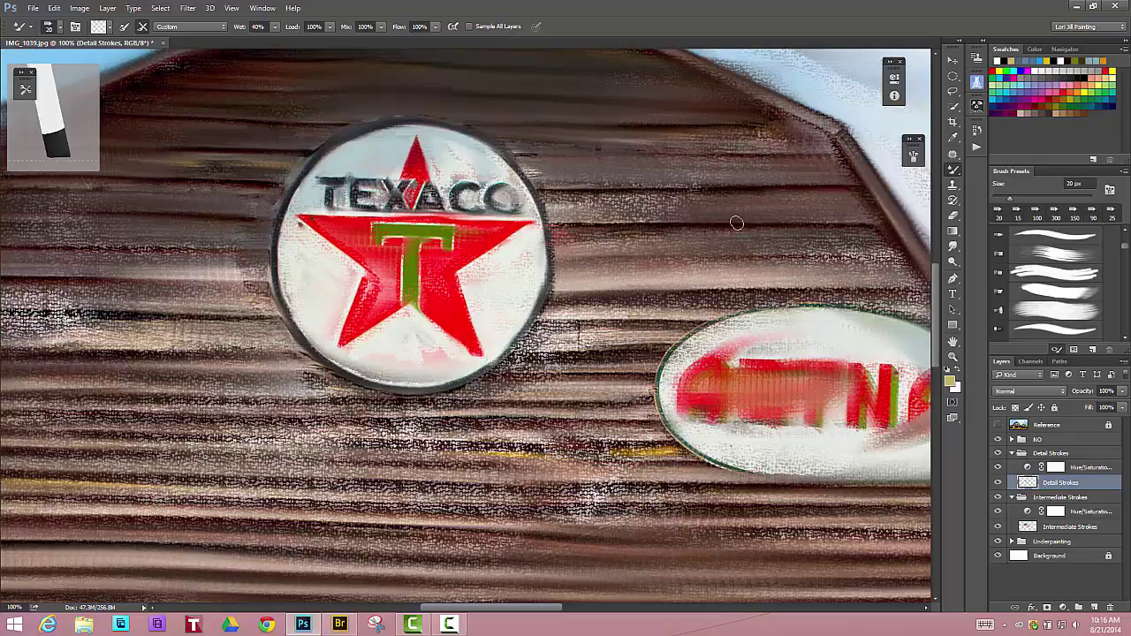
pyautogui.moveTo(675, 259)
pyautogui.mouseDown()
pyautogui.moveTo(563, 259)
pyautogui.moveTo(627, 288)
pyautogui.moveTo(751, 290)
pyautogui.mouseUp()
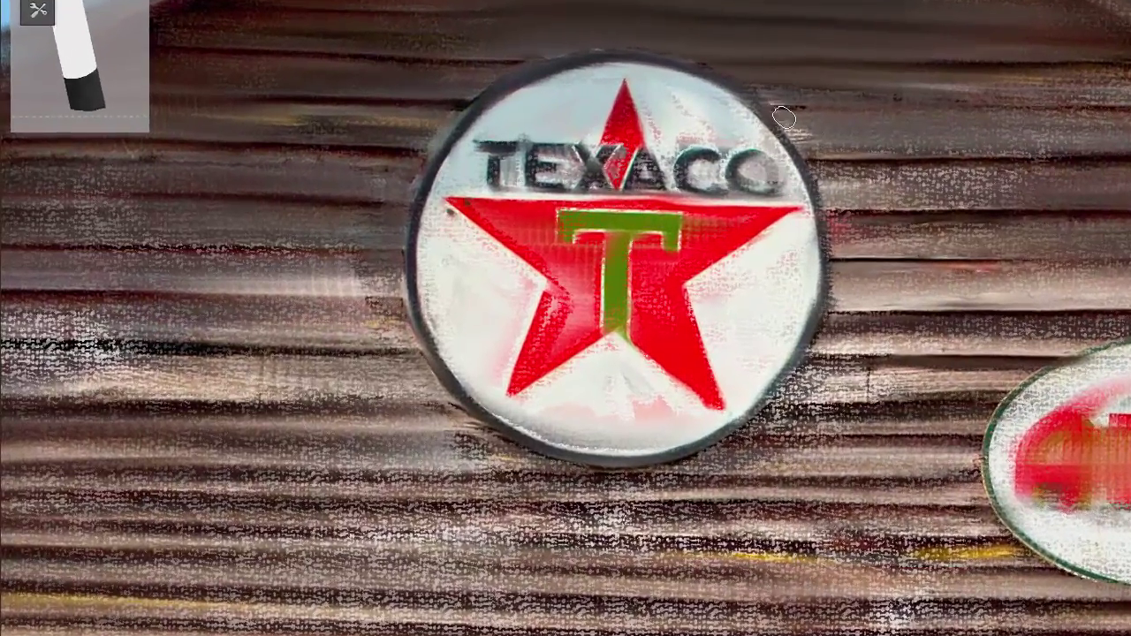
pyautogui.moveTo(529, 160)
pyautogui.mouseDown()
pyautogui.moveTo(629, 157)
pyautogui.moveTo(605, 159)
pyautogui.mouseUp()
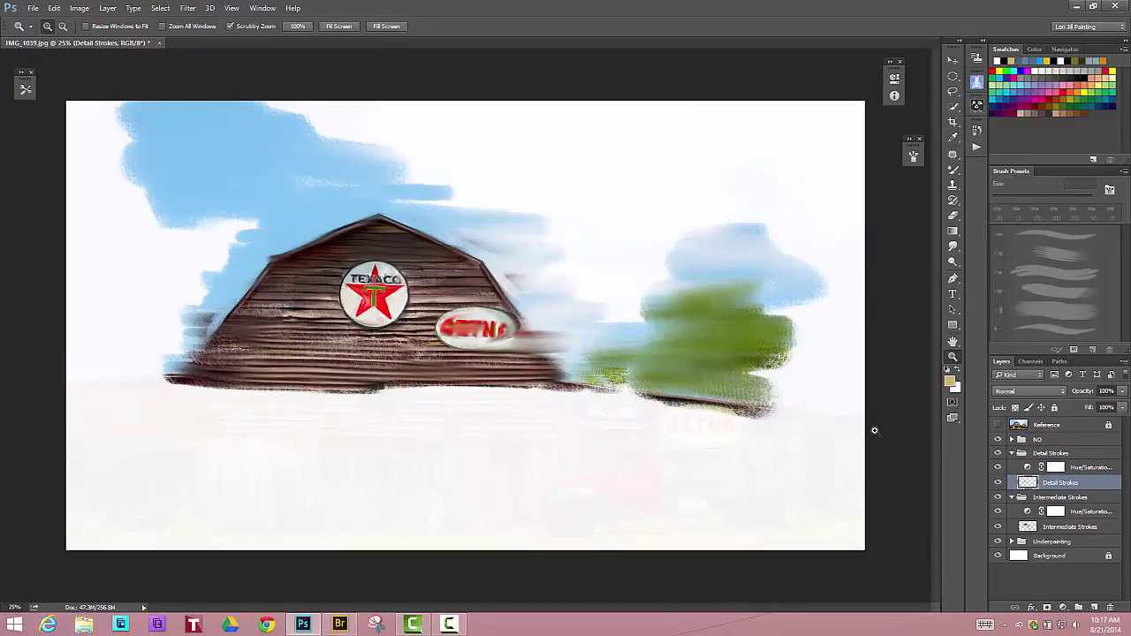
# Collapse the stroke groups, check the NO backup group's contents, and duplicate it with Ctrl+J.
pyautogui.click(1012, 453)
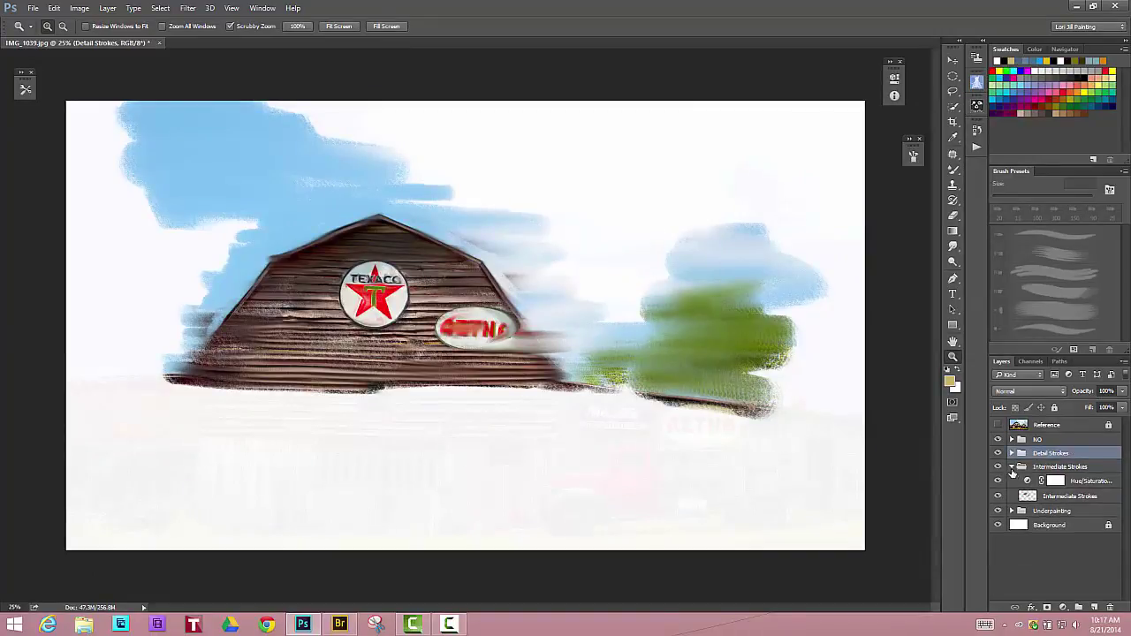
pyautogui.click(1012, 466)
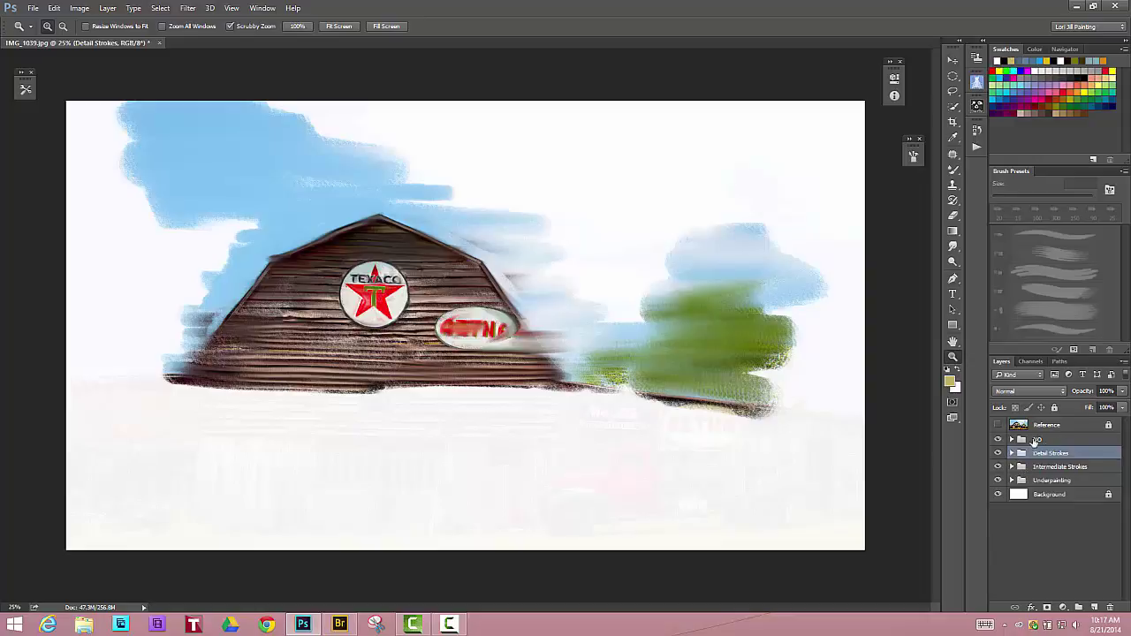
pyautogui.click(1041, 441)
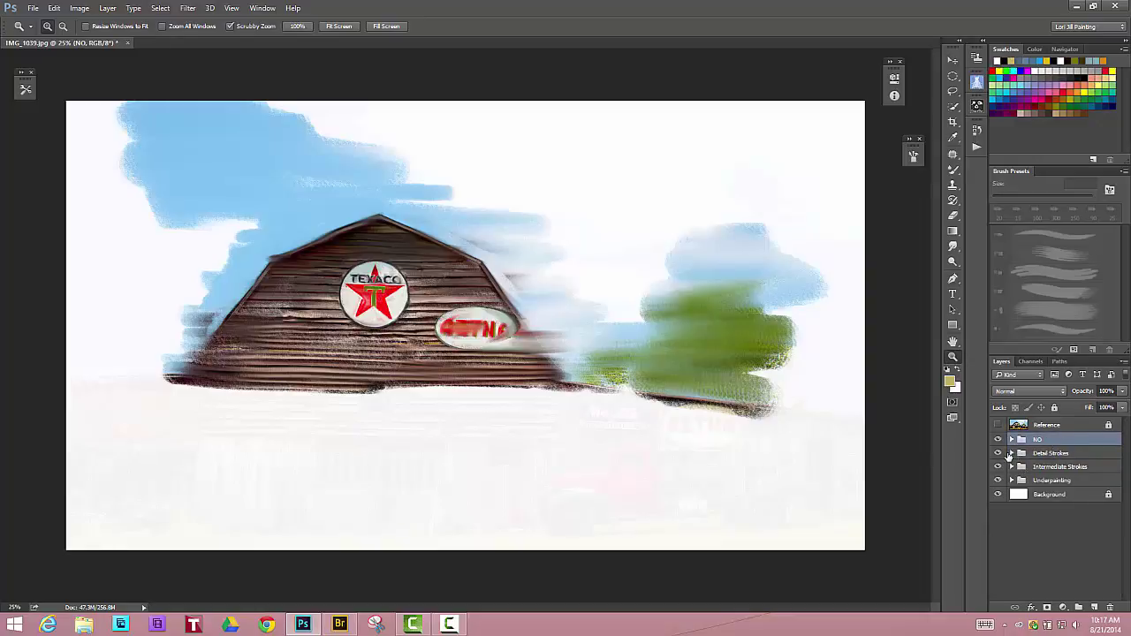
pyautogui.click(1042, 453)
pyautogui.click(1012, 454)
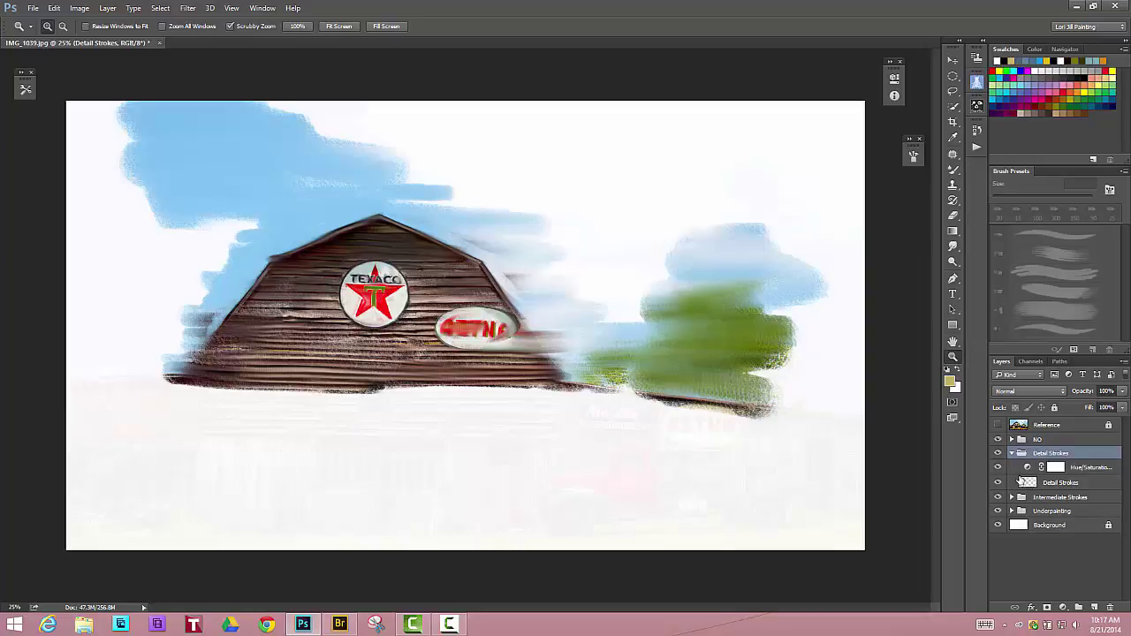
pyautogui.click(1011, 453)
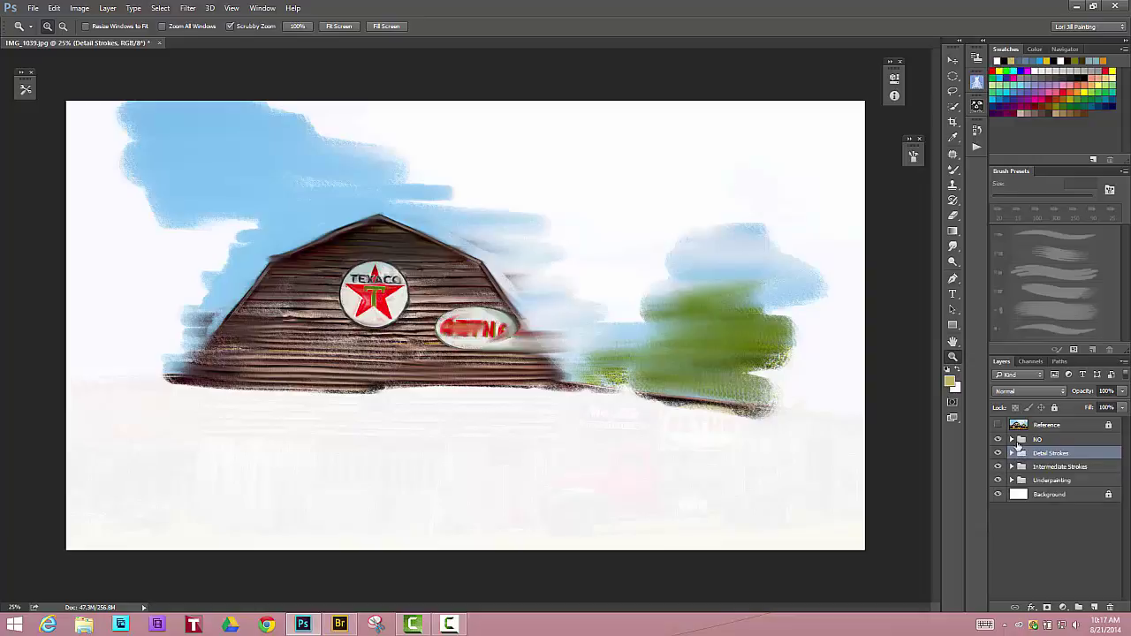
pyautogui.click(1037, 441)
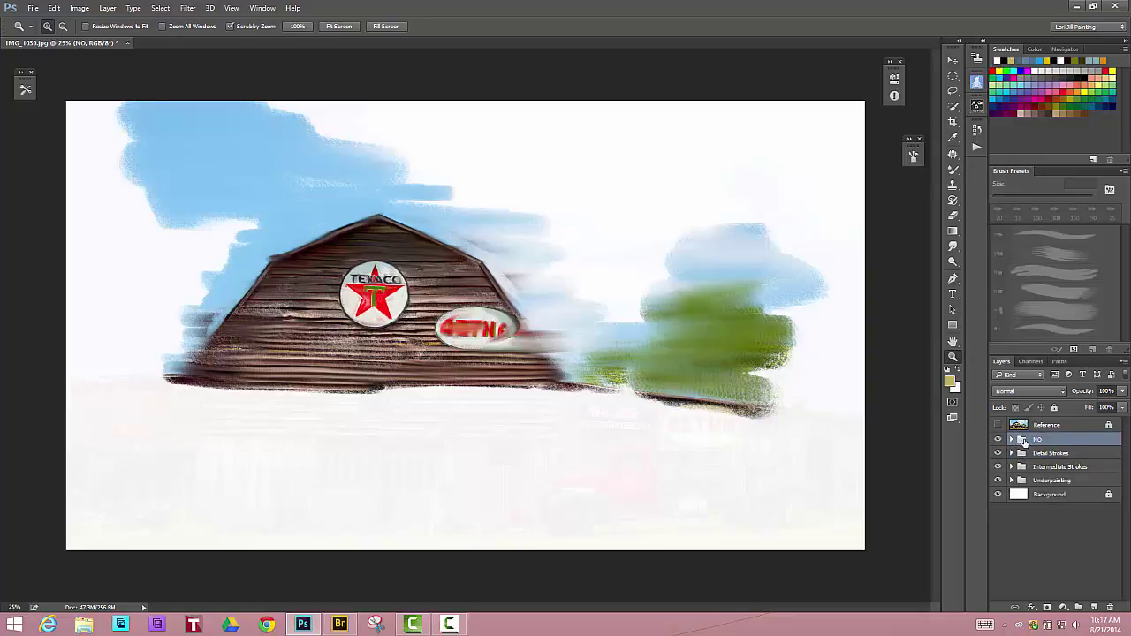
pyautogui.click(1012, 439)
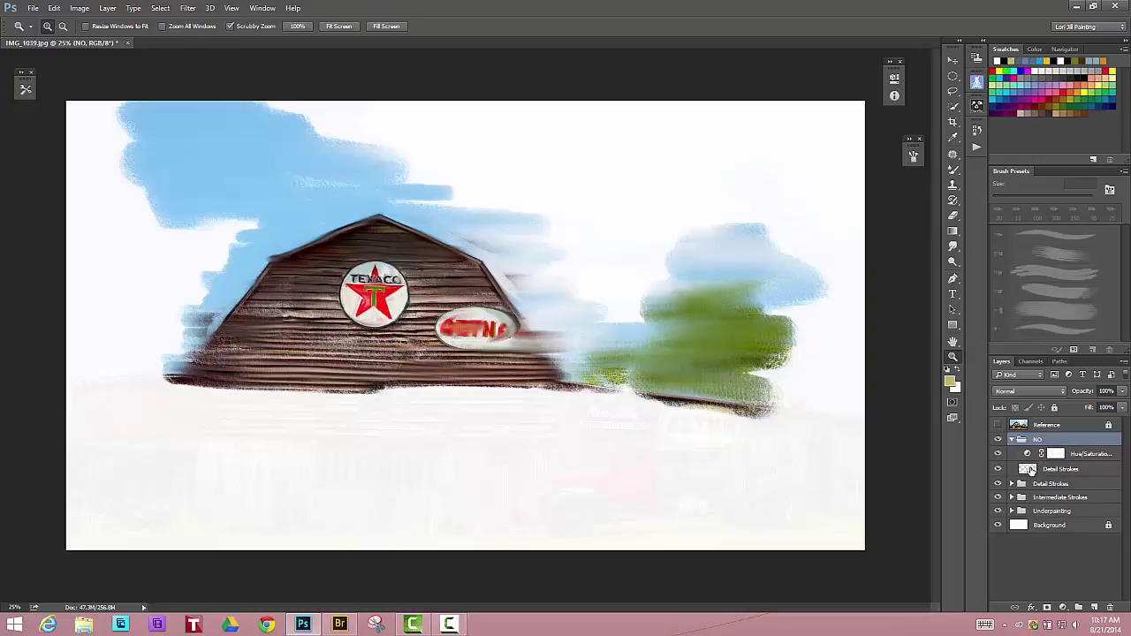
pyautogui.click(1012, 440)
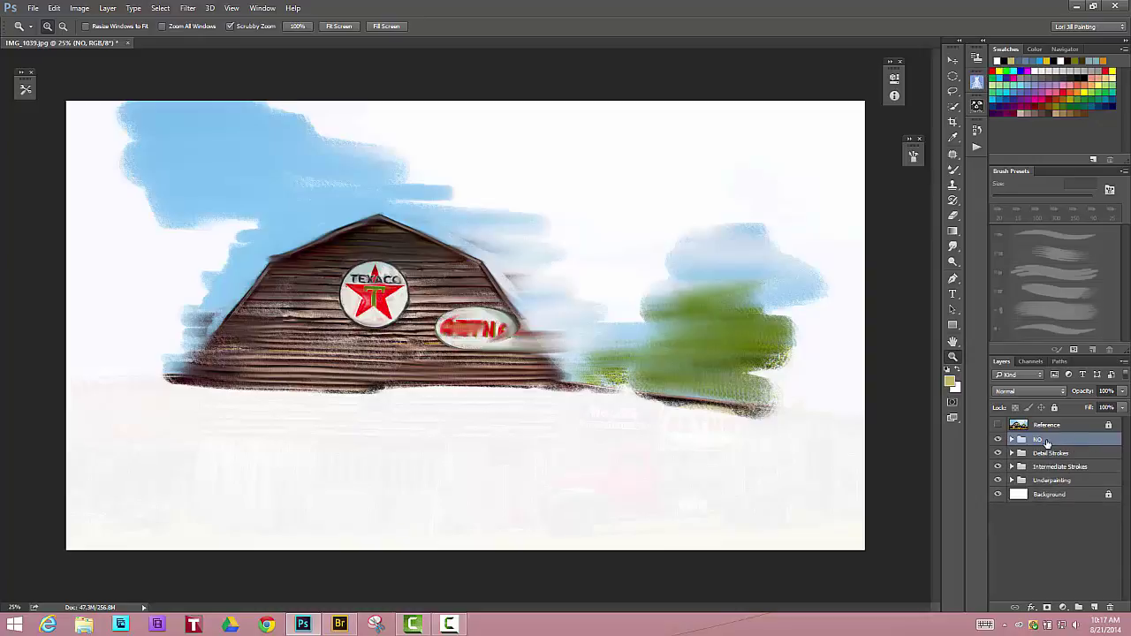
pyautogui.hotkey('ctrl', 'j')
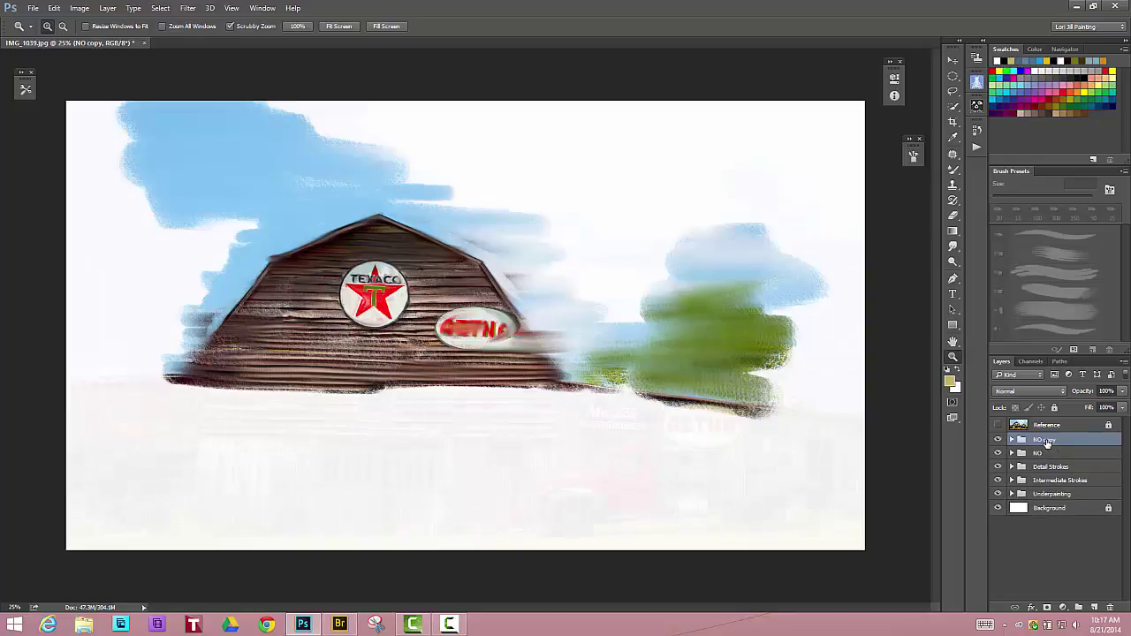
# Rename the copy to 'DEtail Sign', move it below NO, and expand it to its Detail Strokes layer.
pyautogui.doubleClick(1055, 441)
pyautogui.press('Return')
pyautogui.moveTo(1093, 441); pyautogui.dragTo(1091, 466)
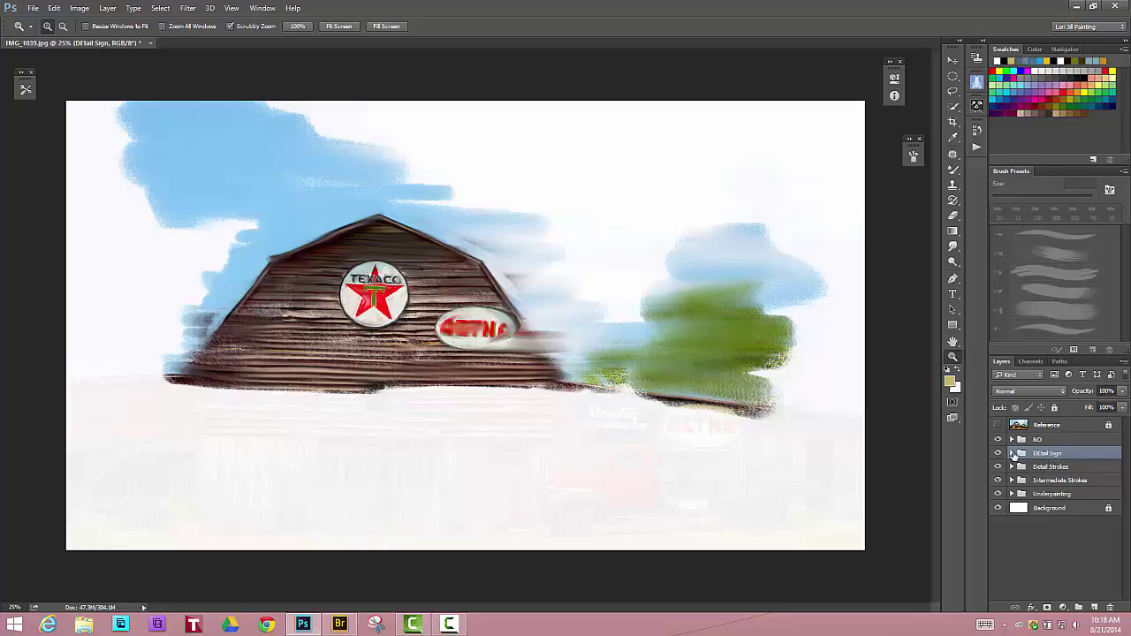
pyautogui.click(1013, 452)
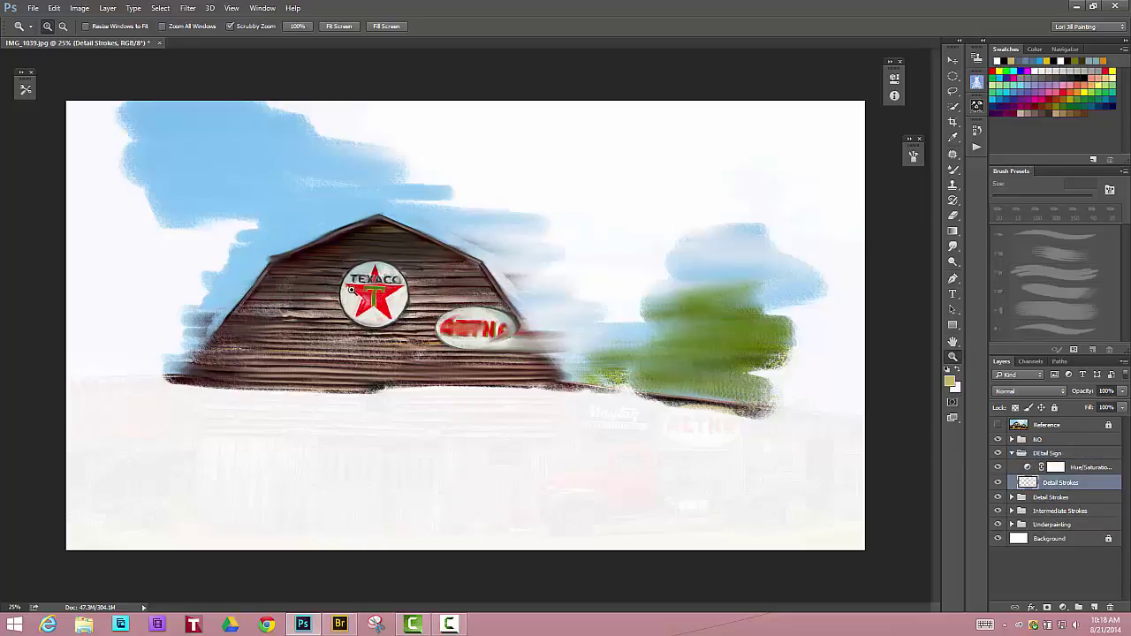
# Zoom to 50% around the barn signs and set the mixer brush to 45 px.
pyautogui.click(385, 303)
pyautogui.click(409, 263)
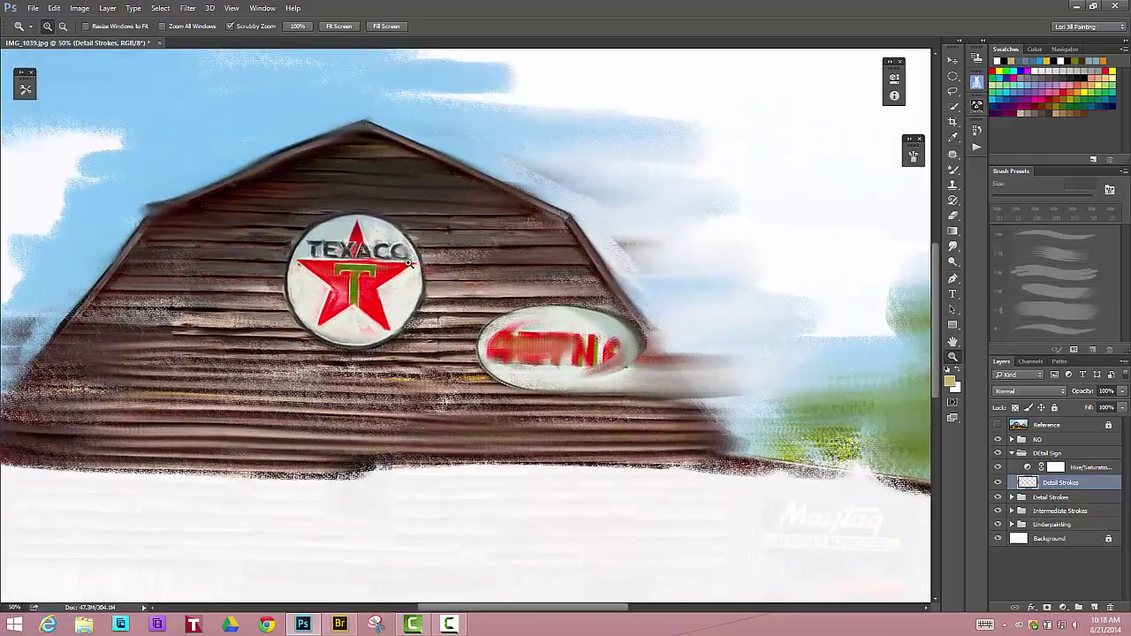
pyautogui.press('b')
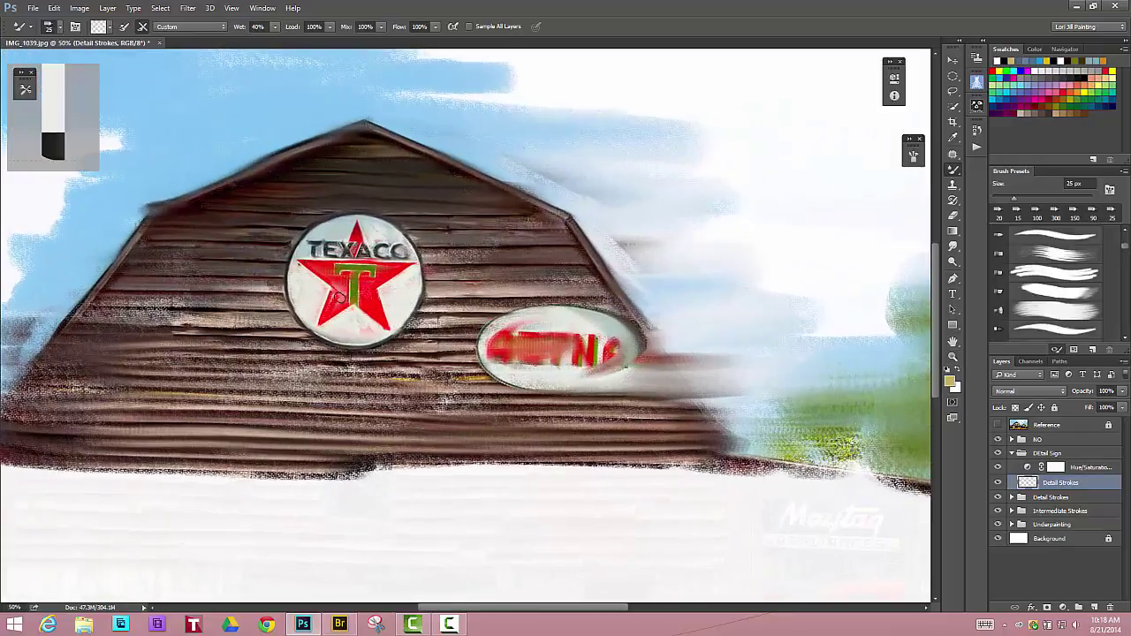
pyautogui.press(']')
pyautogui.press(']')
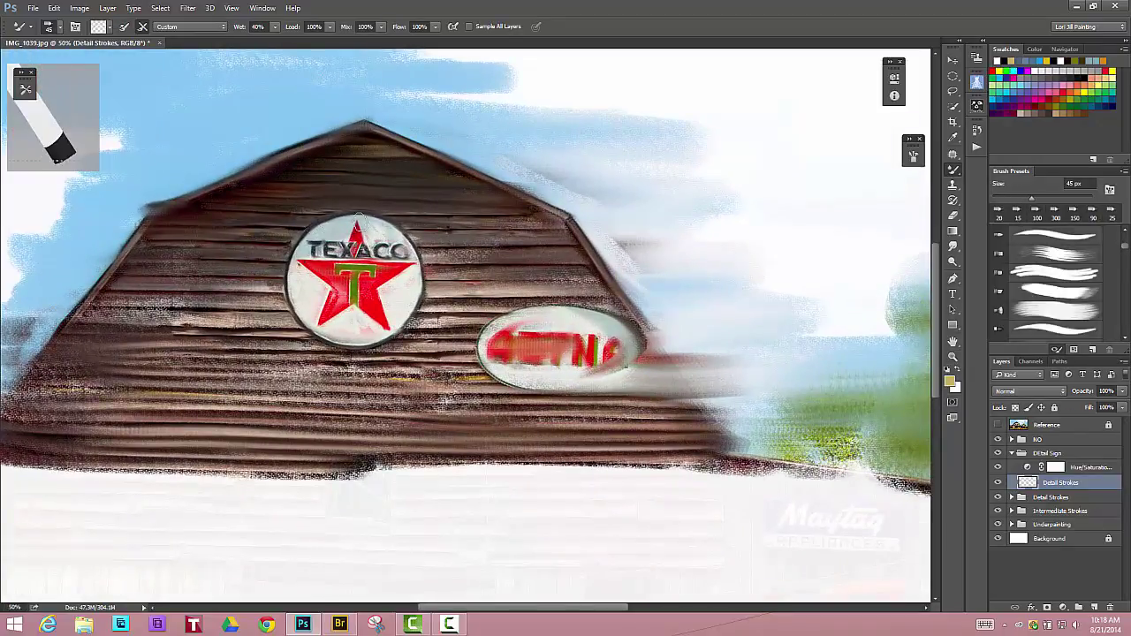
# Smear the TEXACO lettering and repaint the AETNA letters in red, ending with a clear A.
pyautogui.moveTo(400, 229)
pyautogui.mouseDown()
pyautogui.moveTo(309, 247)
pyautogui.moveTo(374, 260)
pyautogui.moveTo(389, 237)
pyautogui.moveTo(371, 274)
pyautogui.moveTo(327, 276)
pyautogui.moveTo(347, 300)
pyautogui.moveTo(313, 325)
pyautogui.moveTo(380, 329)
pyautogui.moveTo(363, 305)
pyautogui.moveTo(368, 275)
pyautogui.moveTo(352, 301)
pyautogui.moveTo(394, 274)
pyautogui.moveTo(376, 265)
pyautogui.moveTo(402, 258)
pyautogui.mouseUp()
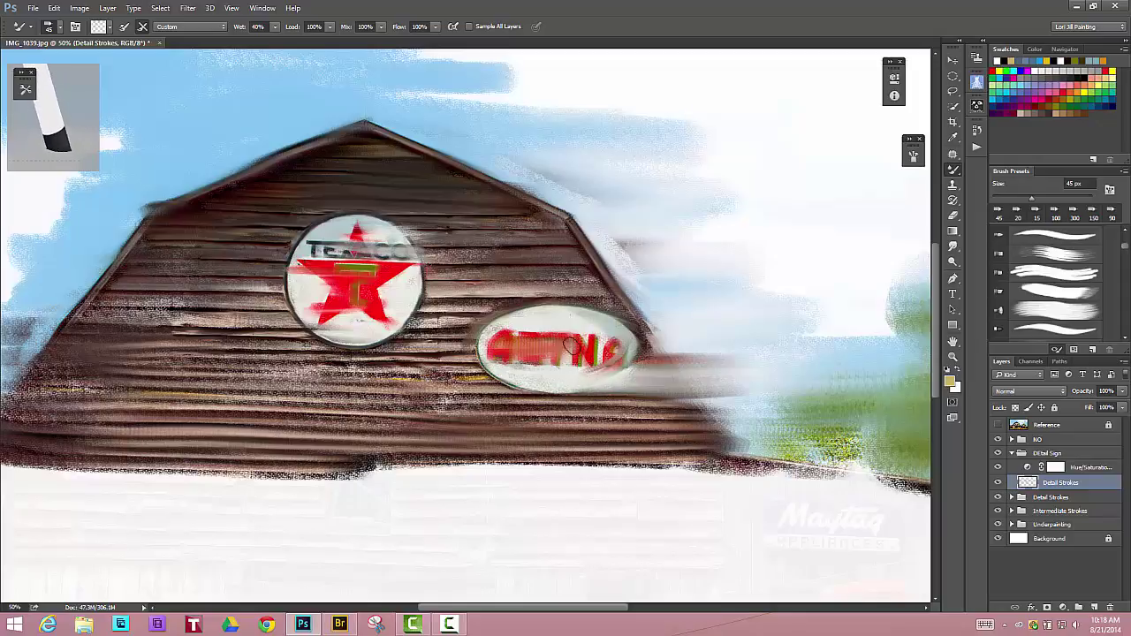
pyautogui.moveTo(560, 338)
pyautogui.mouseDown()
pyautogui.moveTo(548, 363)
pyautogui.moveTo(530, 340)
pyautogui.moveTo(540, 367)
pyautogui.moveTo(523, 343)
pyautogui.moveTo(522, 376)
pyautogui.moveTo(528, 353)
pyautogui.moveTo(504, 343)
pyautogui.moveTo(488, 362)
pyautogui.moveTo(493, 352)
pyautogui.mouseUp()
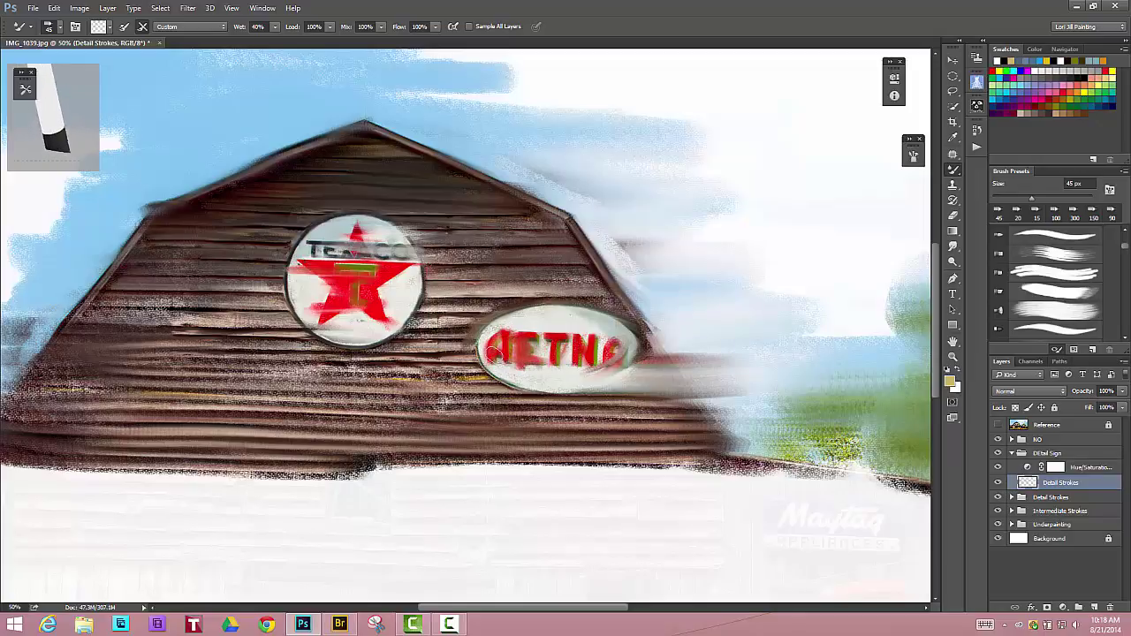
pyautogui.moveTo(610, 357)
pyautogui.mouseDown()
pyautogui.moveTo(651, 352)
pyautogui.moveTo(643, 343)
pyautogui.moveTo(614, 384)
pyautogui.moveTo(641, 349)
pyautogui.moveTo(627, 376)
pyautogui.moveTo(551, 387)
pyautogui.moveTo(577, 371)
pyautogui.moveTo(567, 370)
pyautogui.moveTo(623, 371)
pyautogui.moveTo(506, 385)
pyautogui.mouseUp()
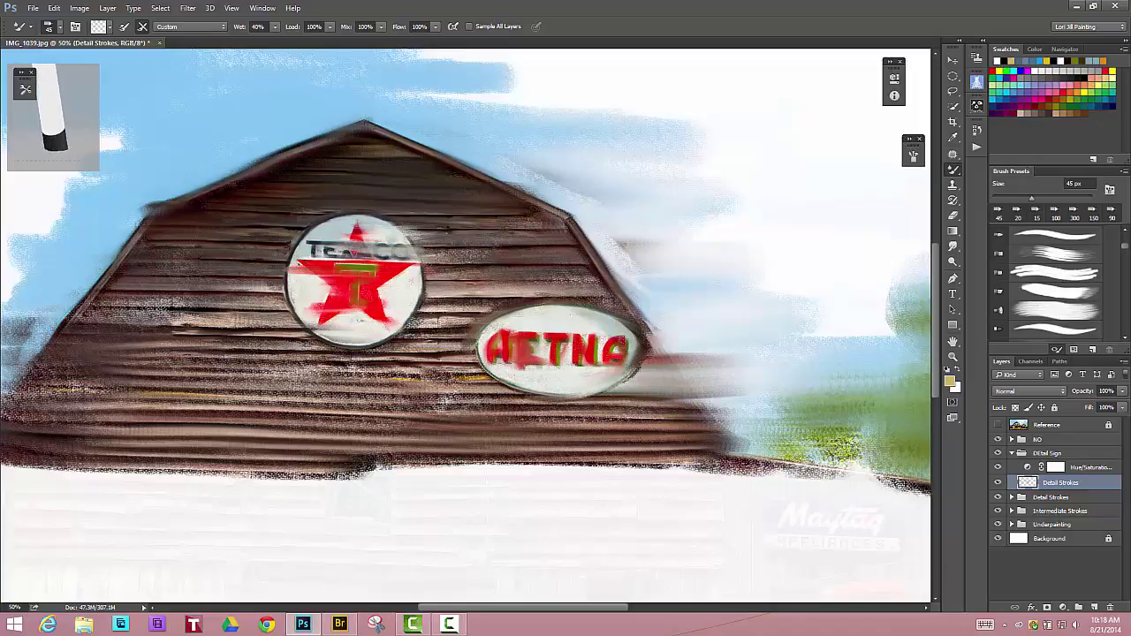